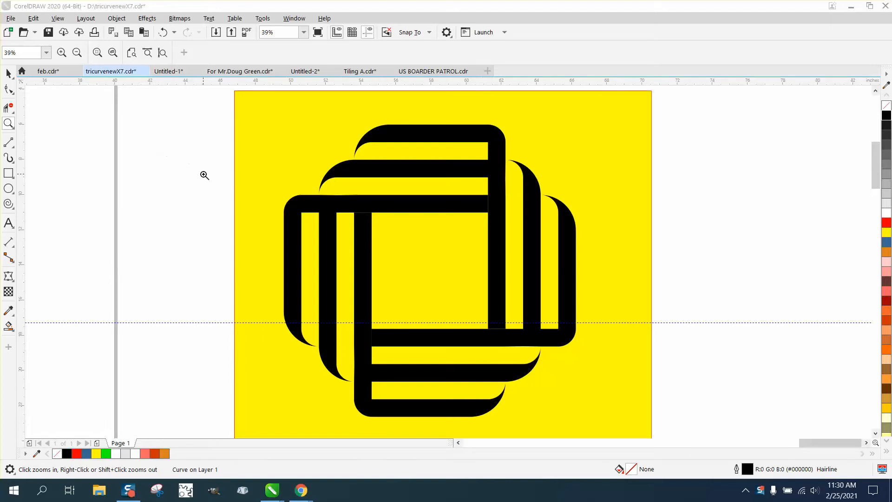
Step: Apply an outside contour with 6 steps and a 1.0" offset to the small standalone square
scroll(205, 175, "down", 3)
left_click_drag(107, 169, 208, 214)
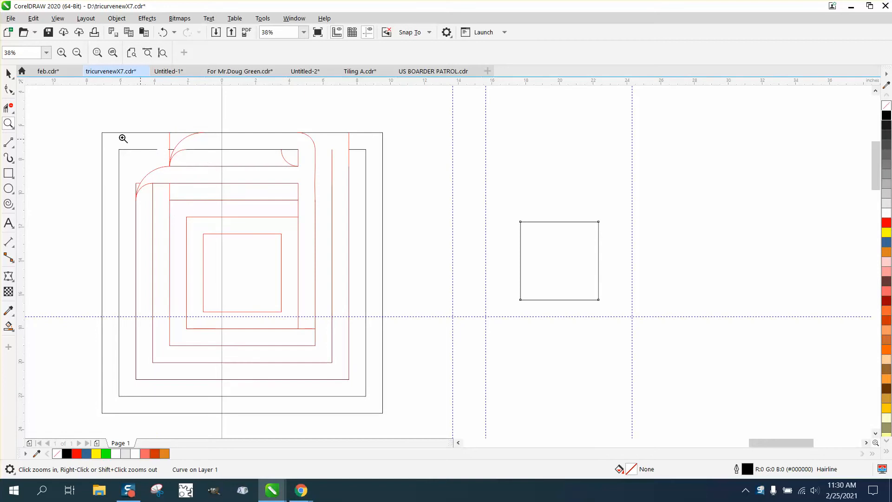
left_click(8, 73)
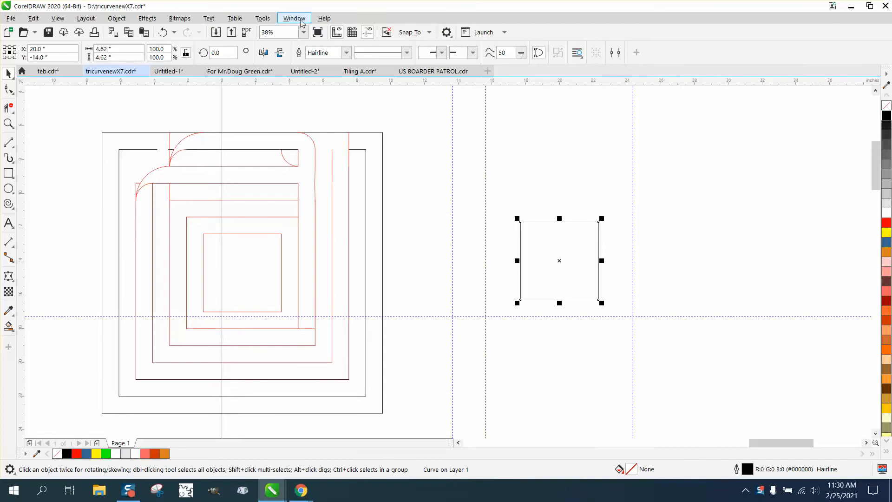
left_click(299, 23)
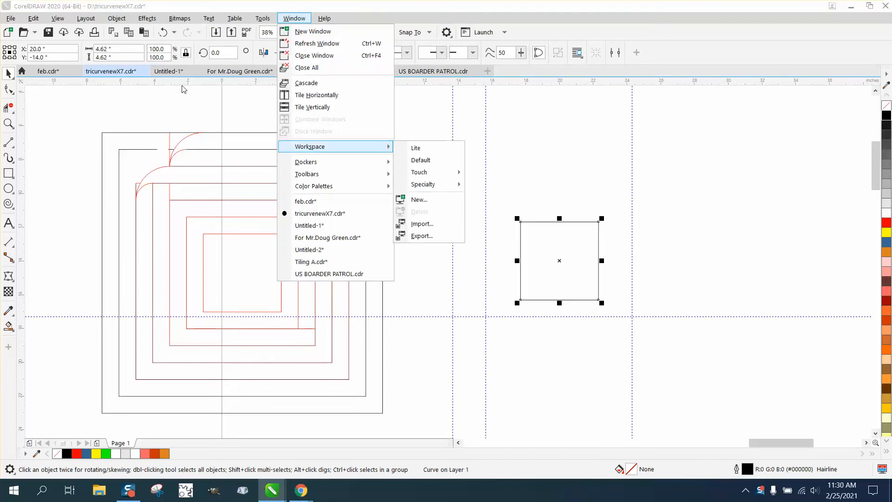
left_click(138, 27)
mouse_move(141, 21)
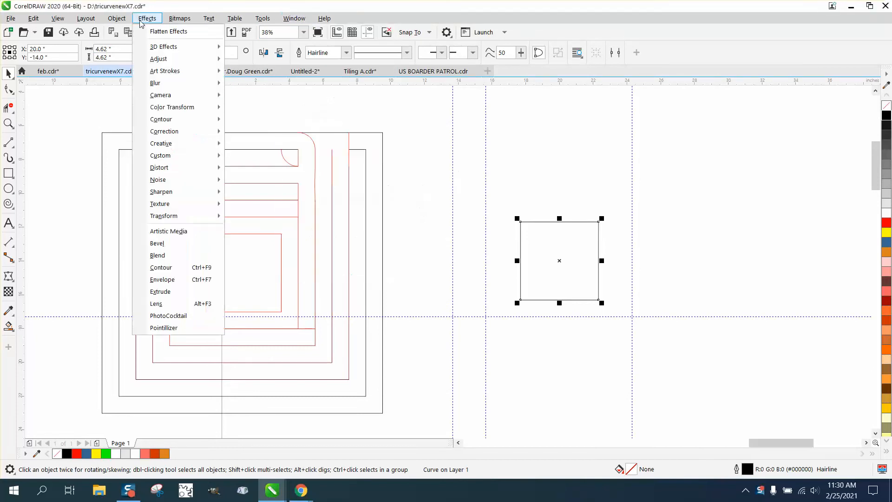
left_click(167, 269)
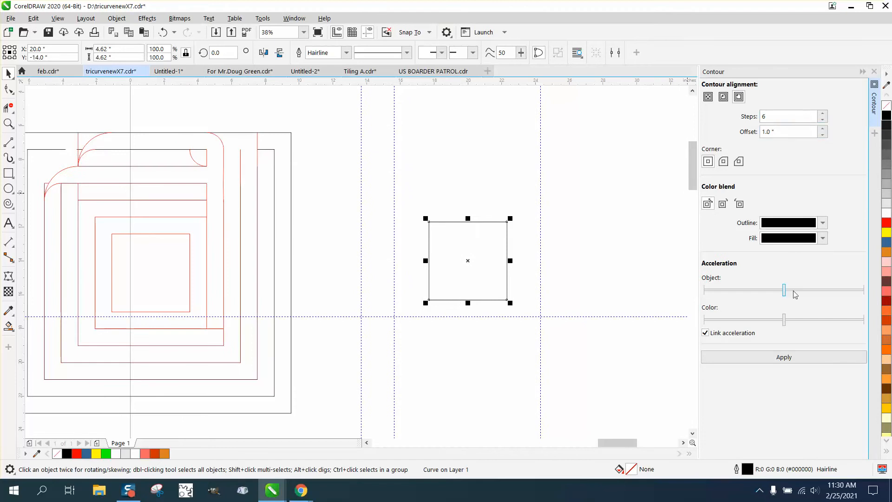
left_click(789, 357)
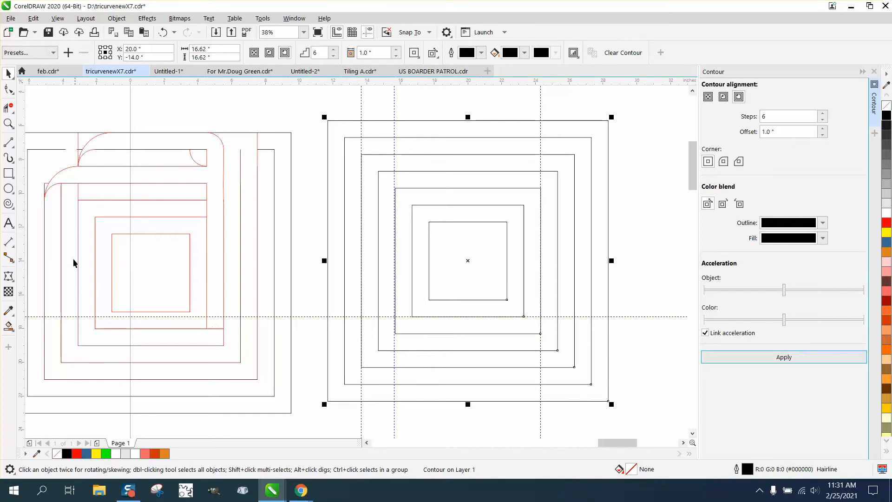
Step: Draw a horizontal 2-point line about 6.66" long outward from the lower-right corner node of the second-smallest contoured square
left_click(9, 142)
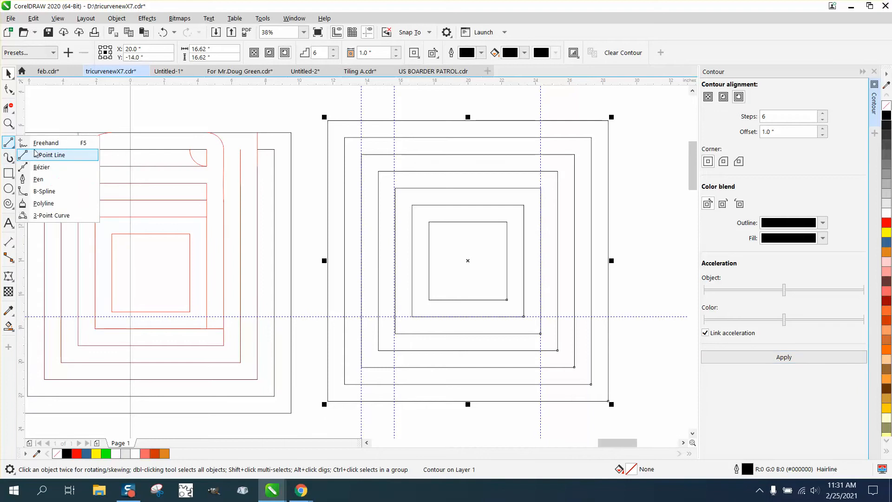
left_click(46, 152)
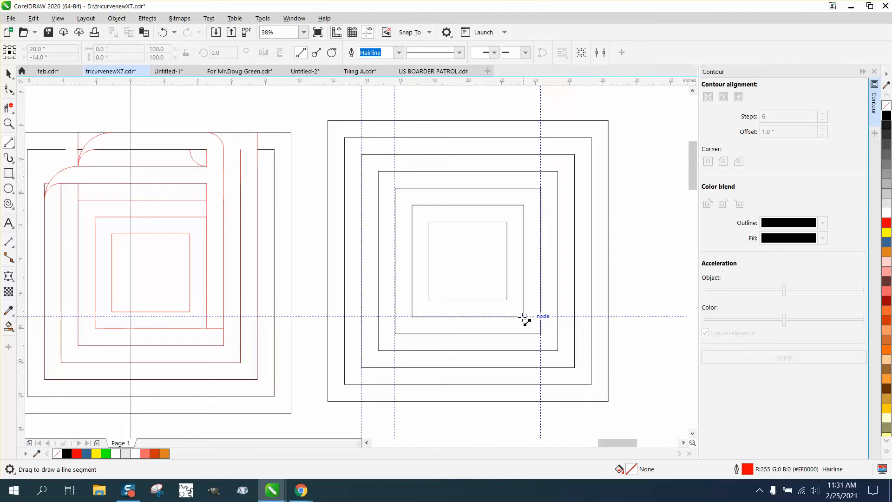
left_click_drag(523, 316, 640, 317)
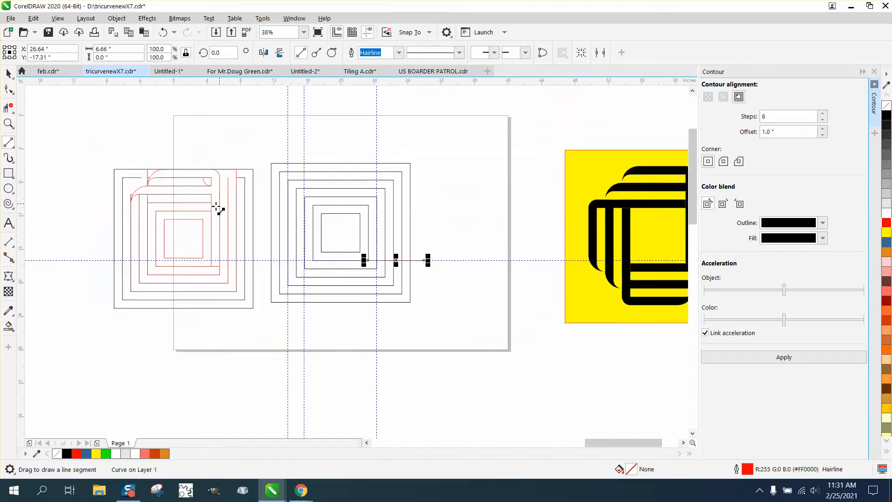
Step: Draw a circle above the nested squares and set its diameter to 4"
scroll(213, 205, "down", 2)
left_click(8, 191)
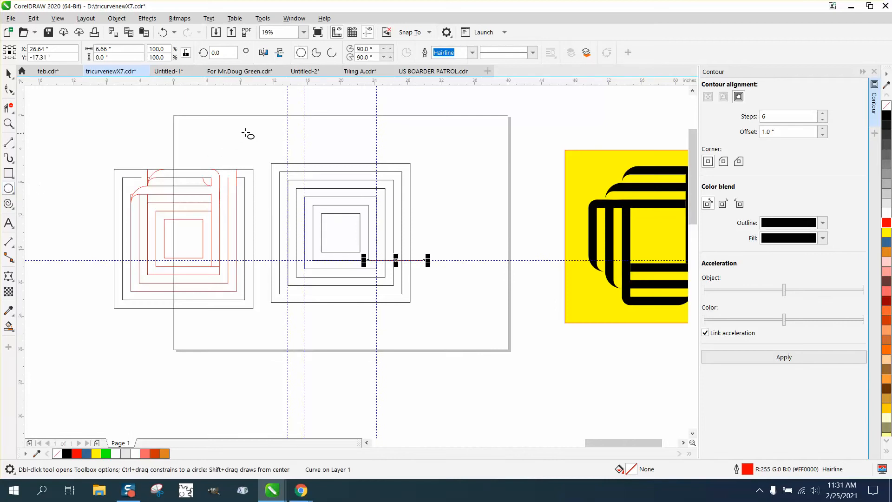
left_click_drag(255, 121, 217, 159)
left_click(116, 49)
type("4")
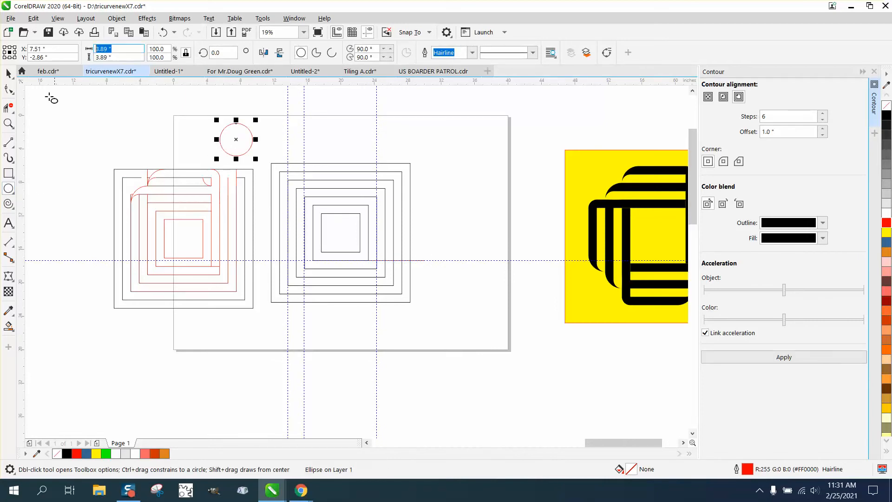
key("Return")
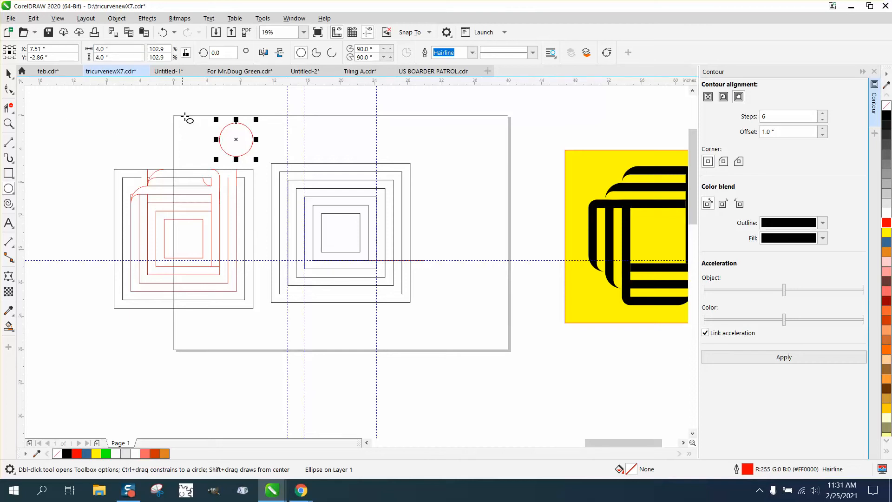
Step: Create a concentric copy of the circle with a 2" diameter
left_click_drag(133, 50, 96, 50)
type("2")
key("Return")
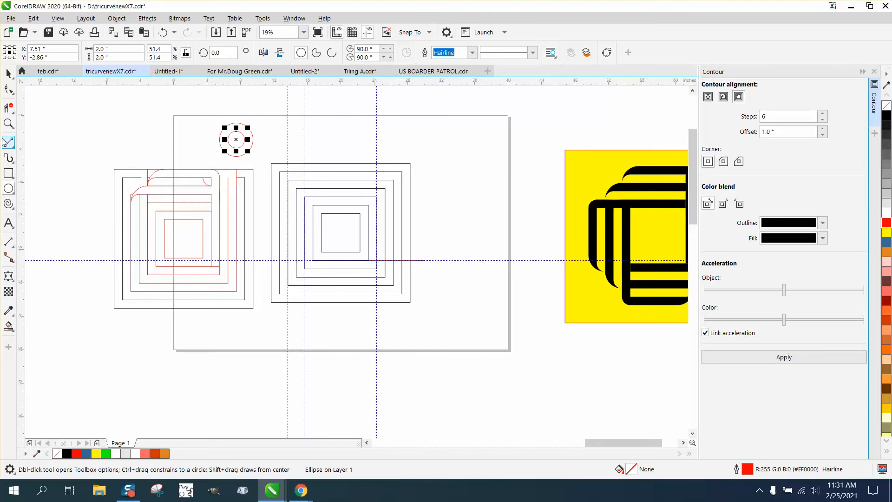
left_click(6, 142)
left_click(10, 122)
left_click_drag(162, 116, 373, 214)
left_click(8, 141)
left_click_drag(190, 86, 350, 126)
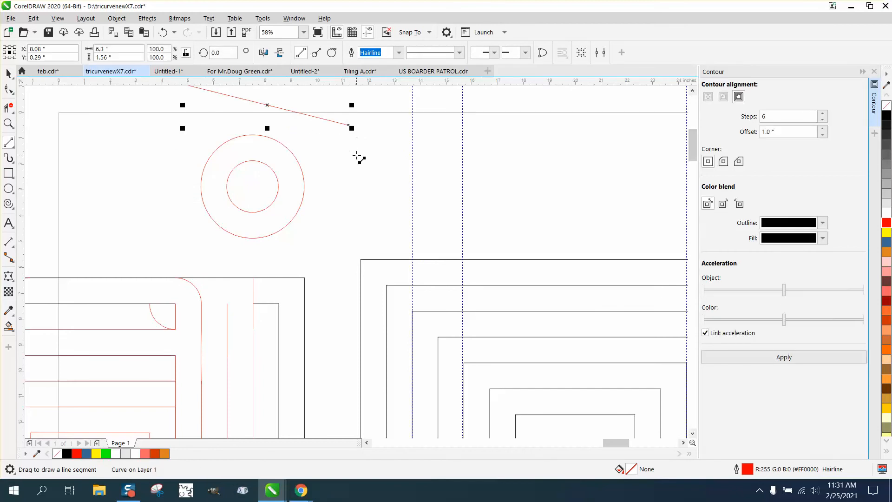
key("XF86Calculator")
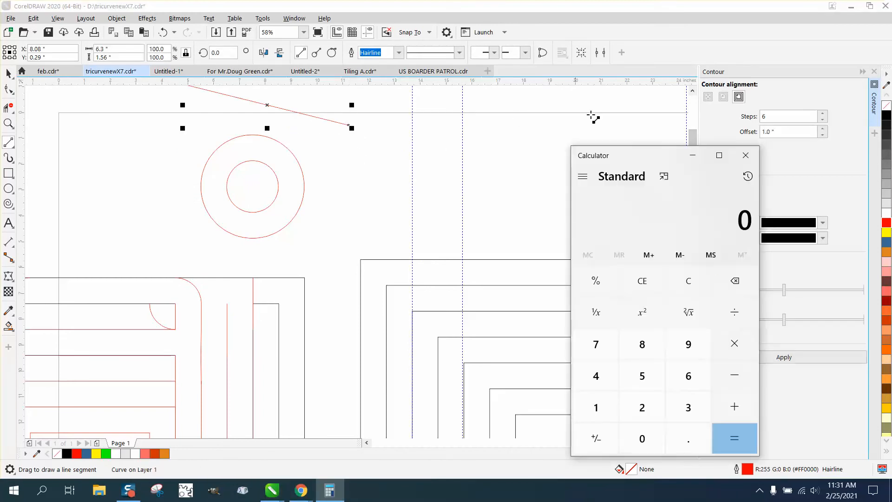
left_click(746, 155)
key("Delete")
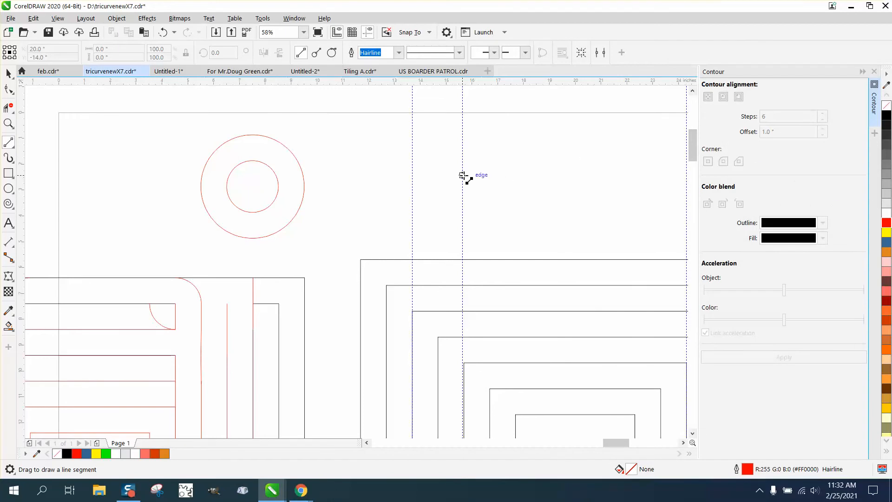
left_click_drag(462, 175, 197, 175)
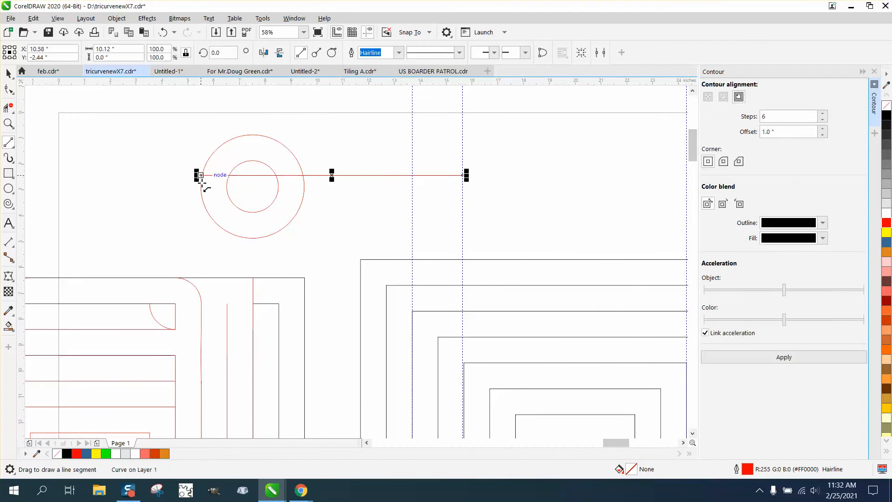
key("Delete")
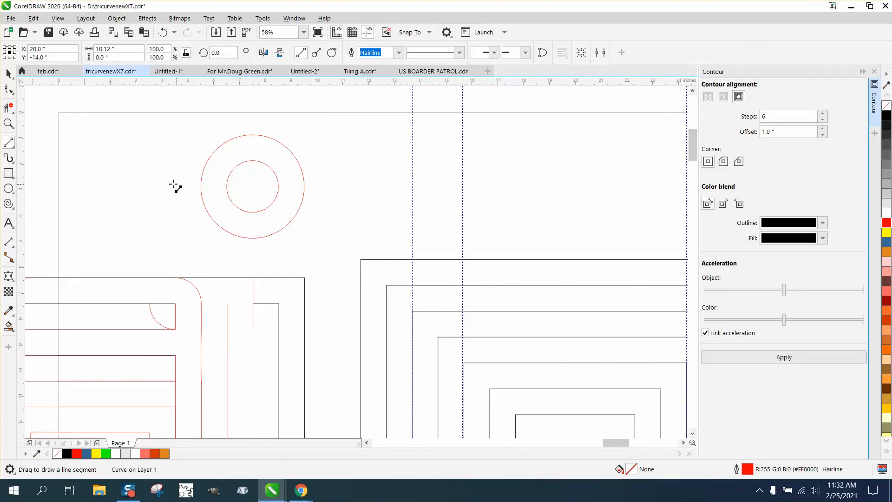
Step: Draw a horizontal line about 7.88" long across both circles and center-align it with them horizontally and vertically
left_click_drag(167, 175, 371, 176)
left_click(10, 74)
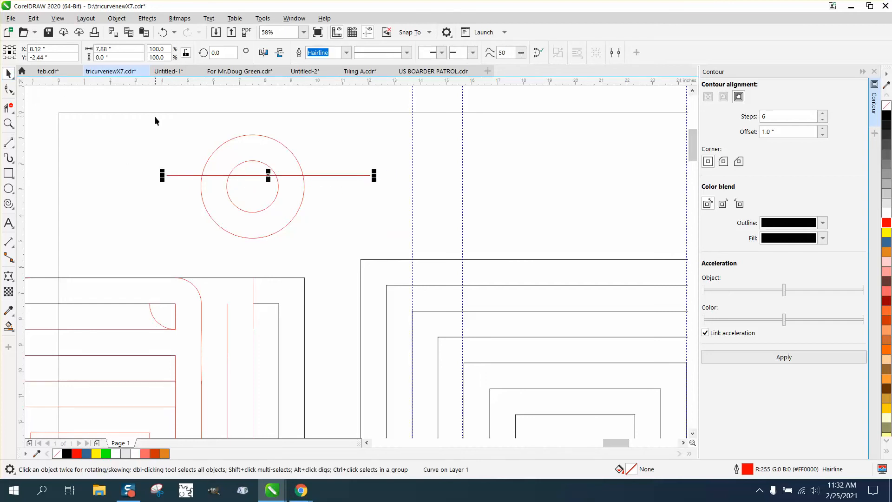
left_click_drag(135, 115, 359, 208)
left_click_drag(437, 241, 437, 241)
key("c")
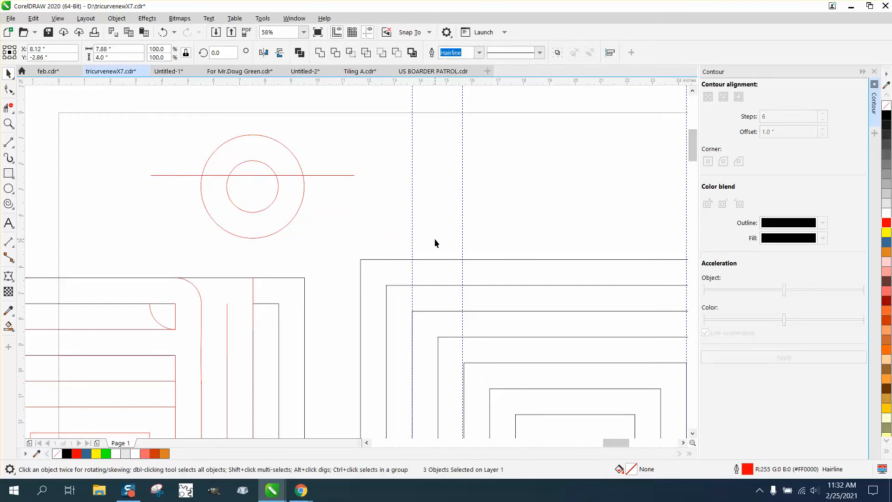
key("e")
left_click(366, 188)
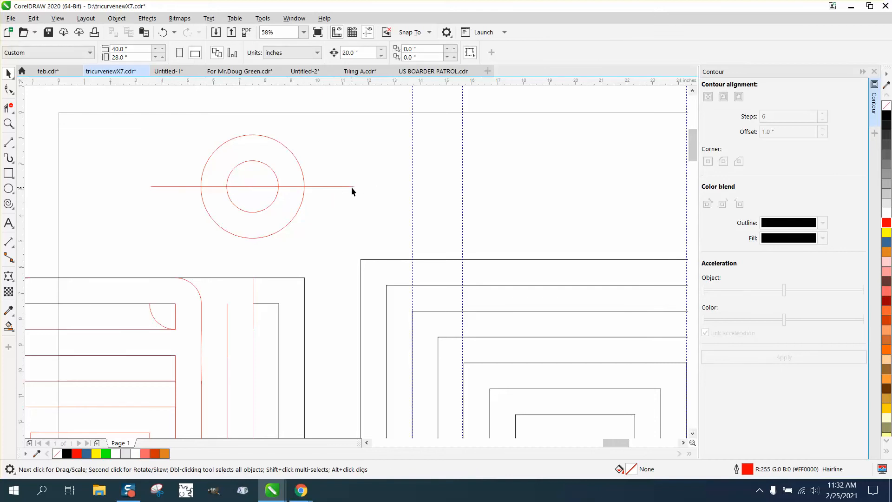
Step: Create a copy of the horizontal line rotated 90° so the two lines cross at the circles' center
left_click(351, 186)
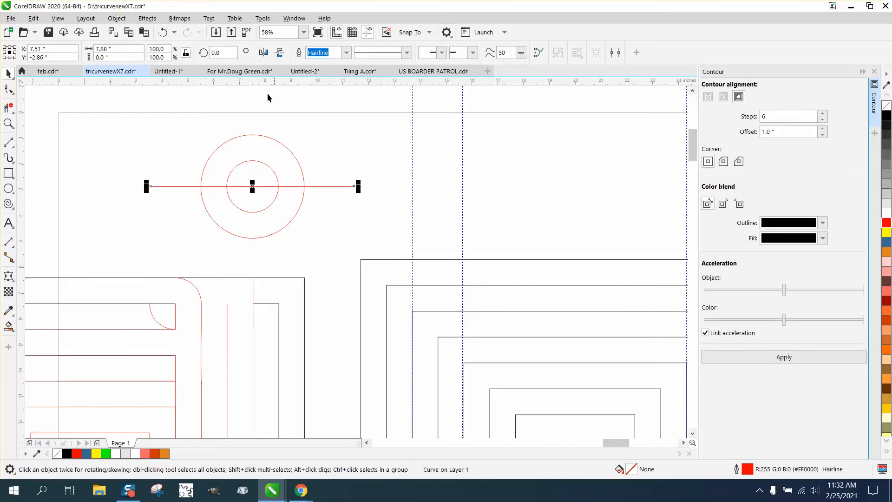
left_click(216, 52)
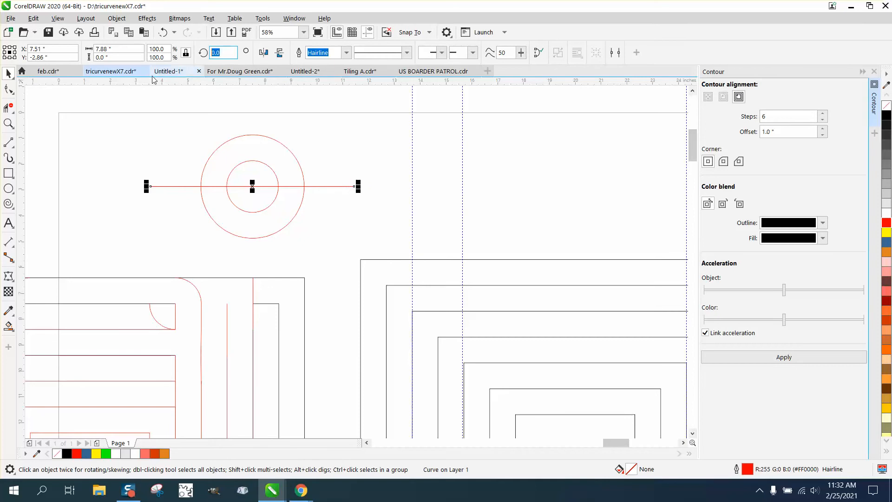
type("90")
key("Return")
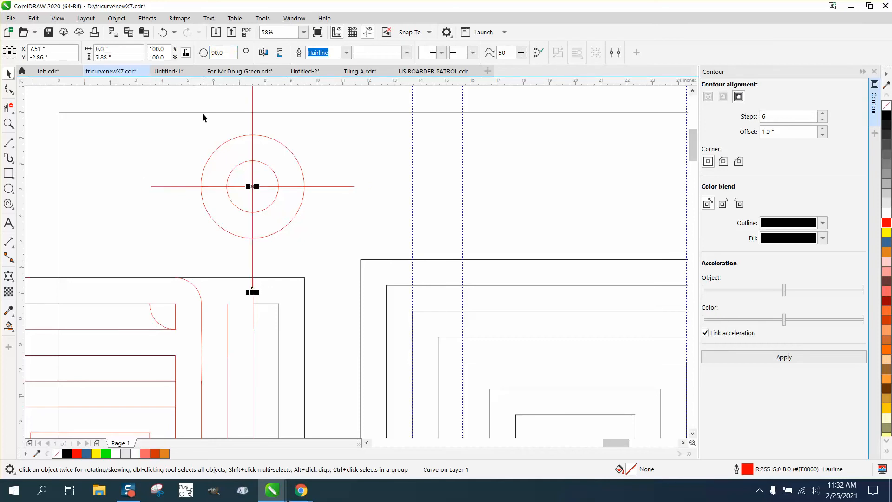
Step: Trim the circles and crossing lines with Virtual Segment Delete, leaving only the upper-left quarter ring
left_click(8, 107)
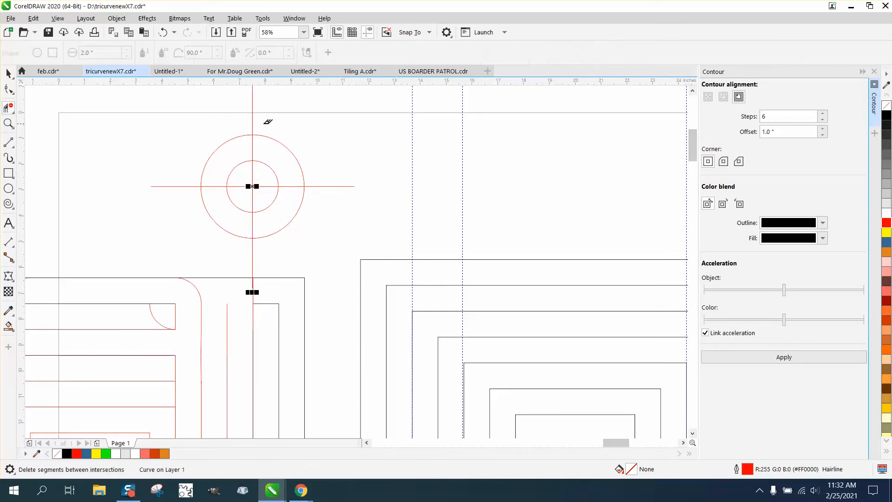
left_click_drag(268, 206, 309, 235)
left_click_drag(205, 201, 285, 237)
left_click_drag(173, 163, 182, 195)
left_click_drag(236, 123, 268, 130)
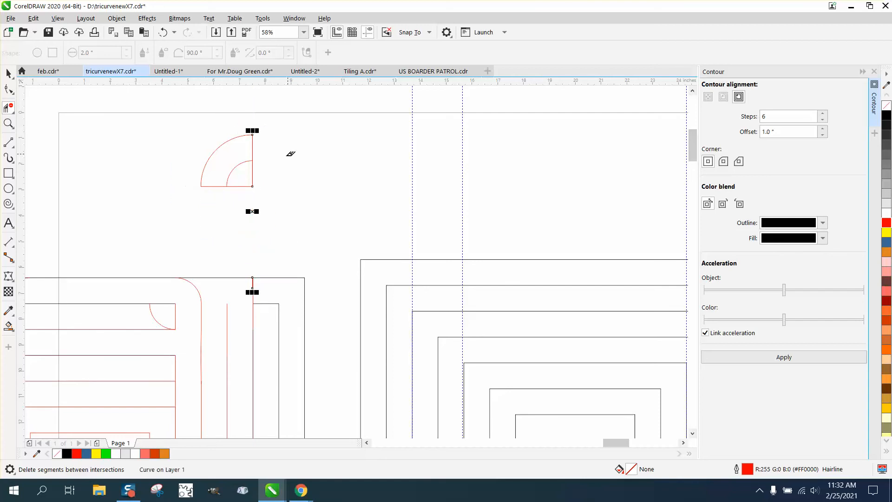
left_click_drag(267, 169, 247, 186)
left_click(9, 73)
left_click(287, 157)
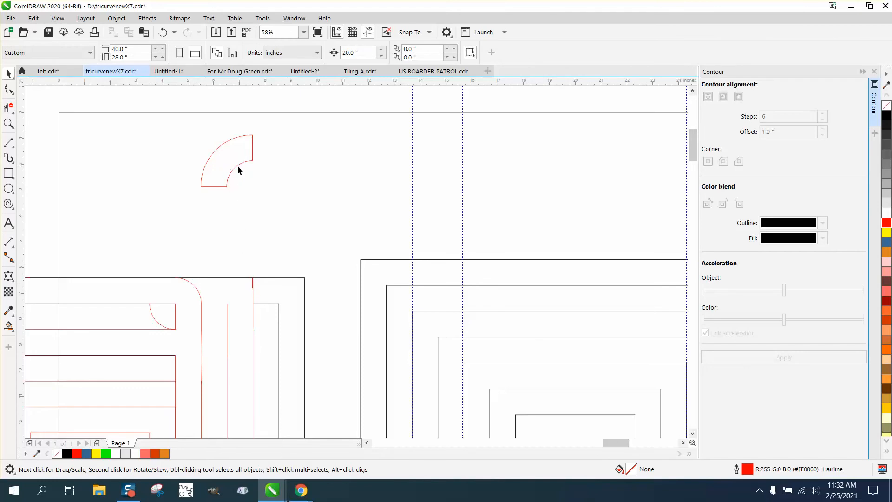
Step: Delete the two straight end segments of the quarter ring, leaving only its two arcs
left_click_drag(256, 148, 292, 147)
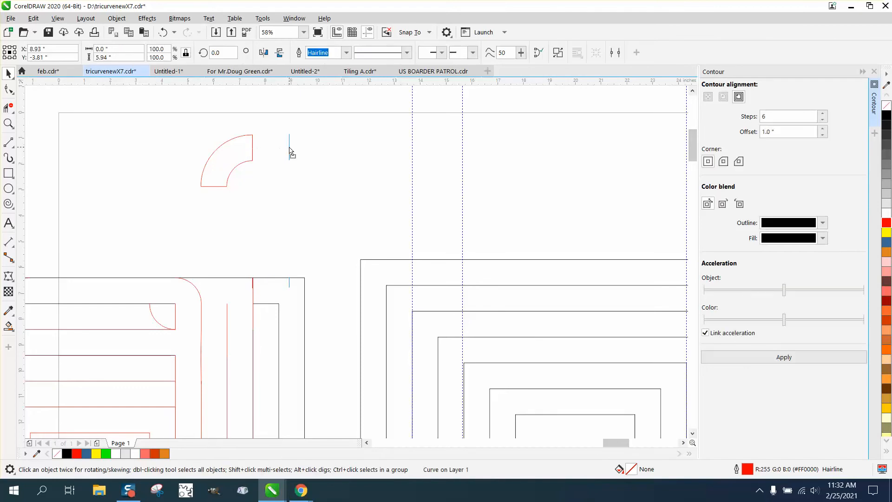
left_click(219, 197)
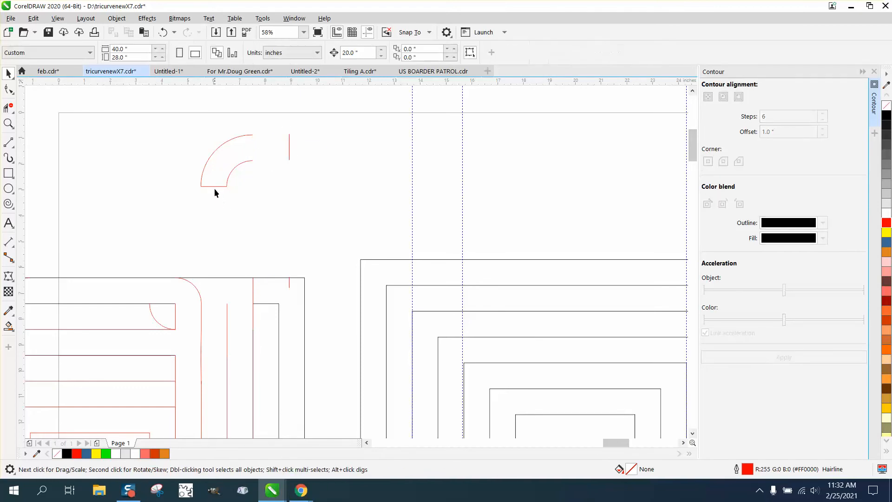
left_click(214, 186)
key("Delete")
left_click(289, 150)
key("Delete")
left_click(243, 137)
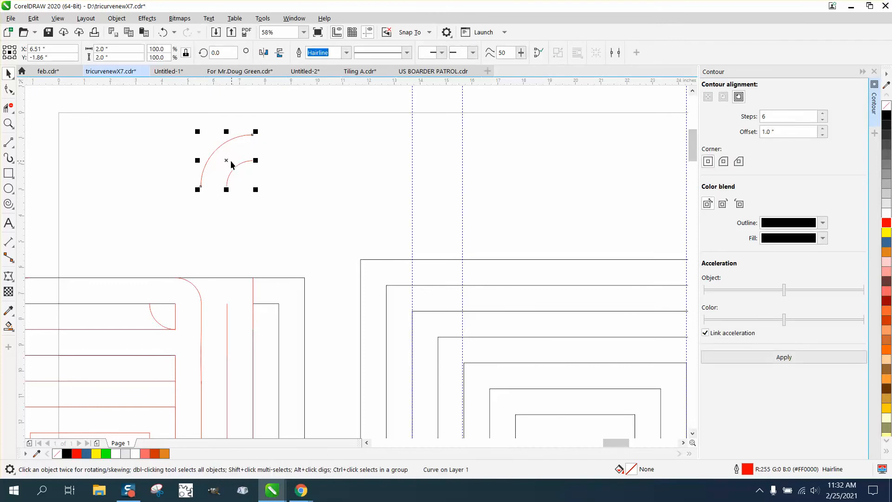
left_click_drag(231, 164, 320, 161)
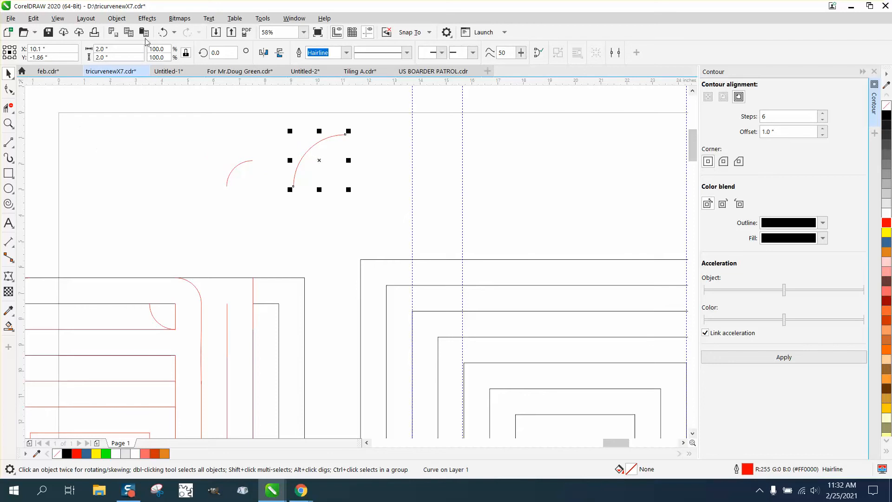
left_click(163, 32)
left_click(294, 157)
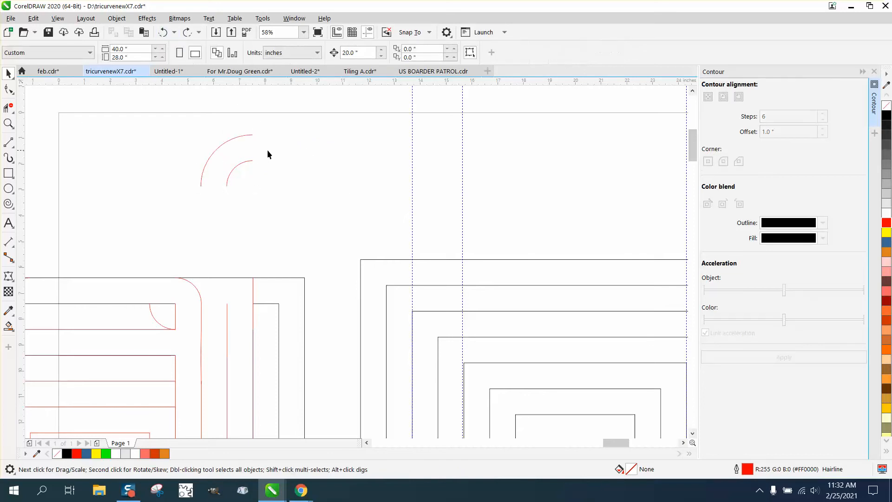
Step: Place a copy of the small arc above the nested squares, next to the rightmost vertical guideline
scroll(244, 158, "down", 2)
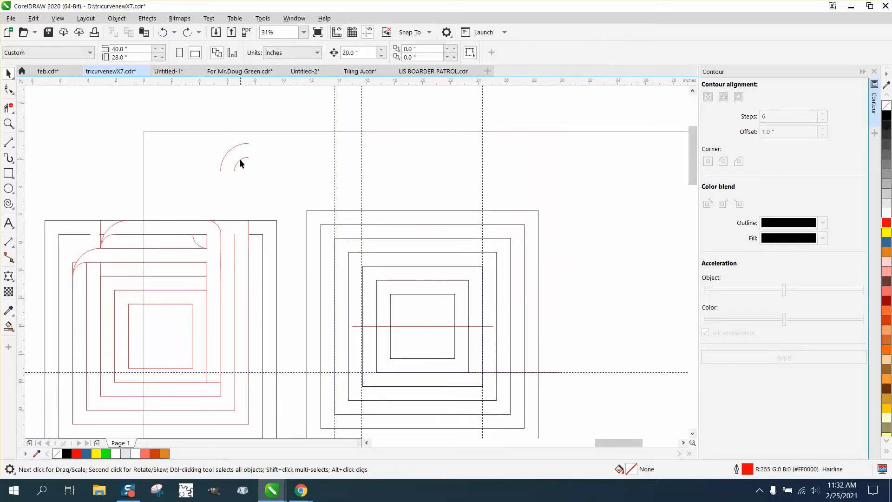
left_click(241, 164)
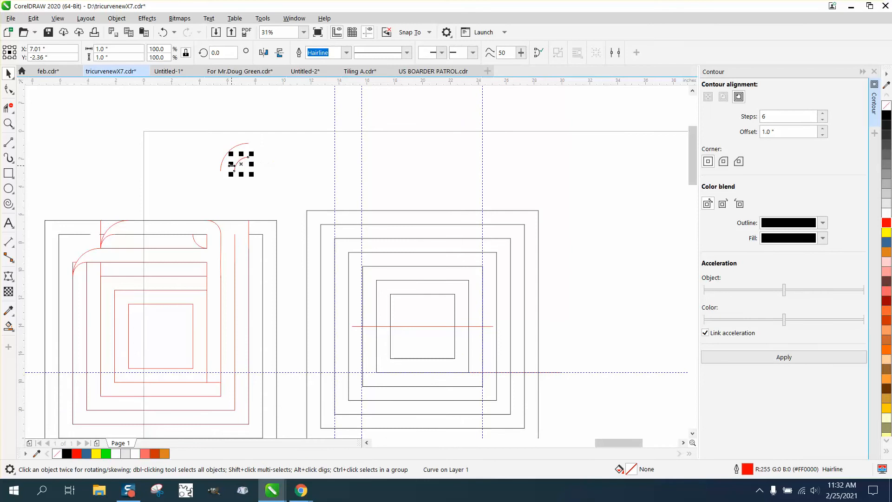
left_click_drag(242, 164, 475, 178)
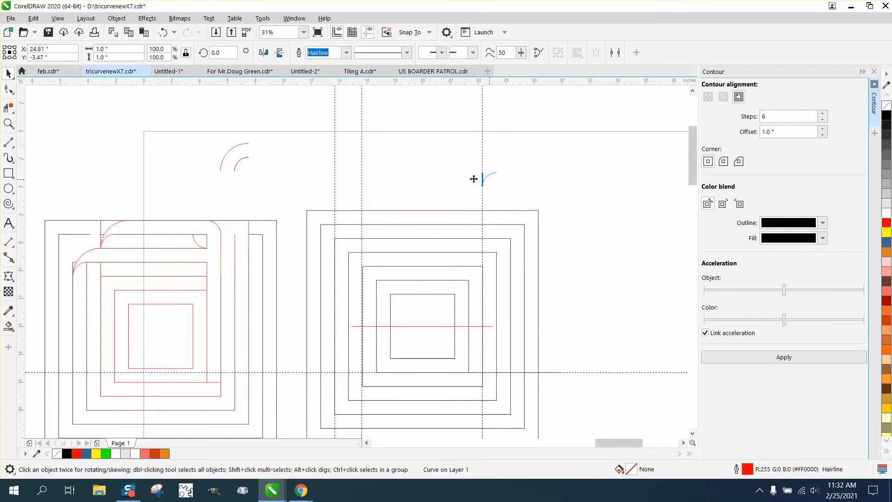
right_click(475, 178)
Step: Move both original arcs to the nested squares' upper-left corner, with the large arc's lower end at the leftmost guideline
left_click_drag(208, 139, 289, 183)
left_click_drag(235, 160, 367, 187)
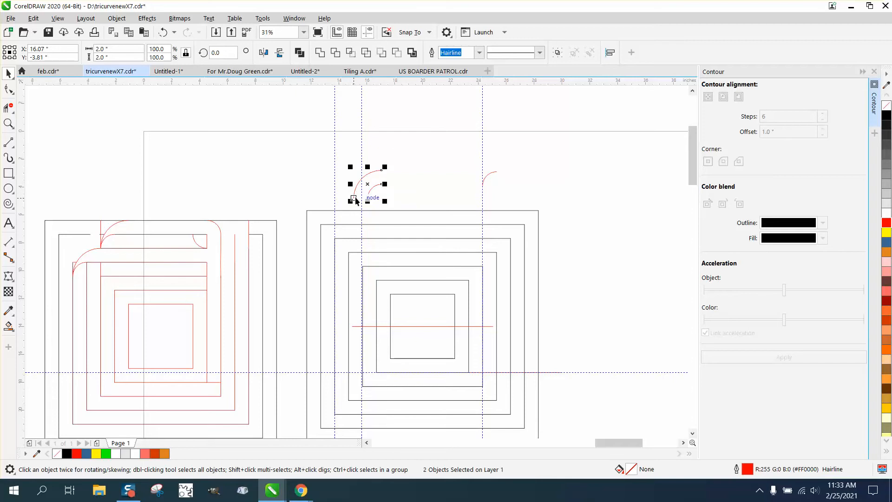
left_click_drag(356, 194, 335, 282)
left_click(466, 152)
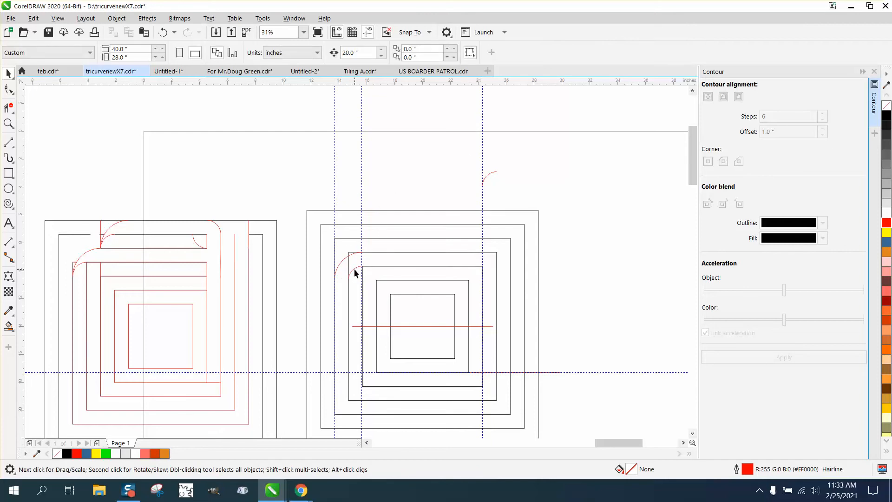
Step: Set the small arc aside above the squares and fit the large arc into the third square's upper-left corner, its lower end on the leftmost guideline
left_click_drag(355, 273, 367, 191)
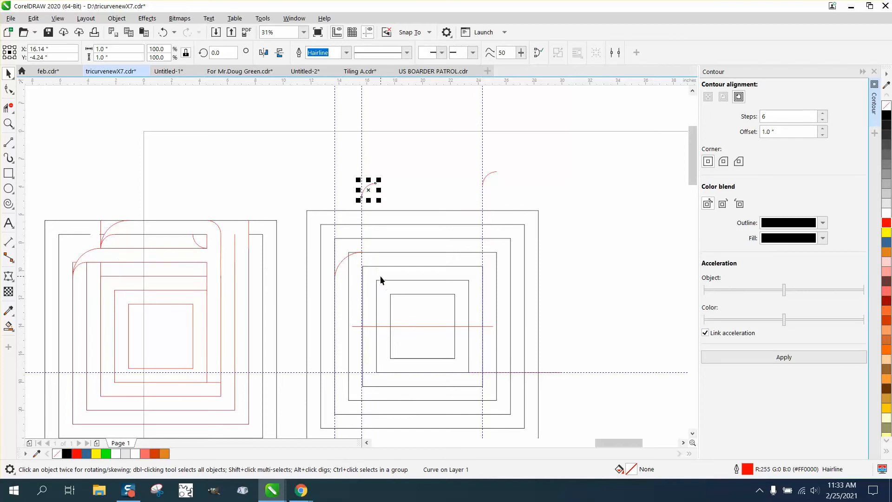
left_click_drag(361, 255, 362, 237)
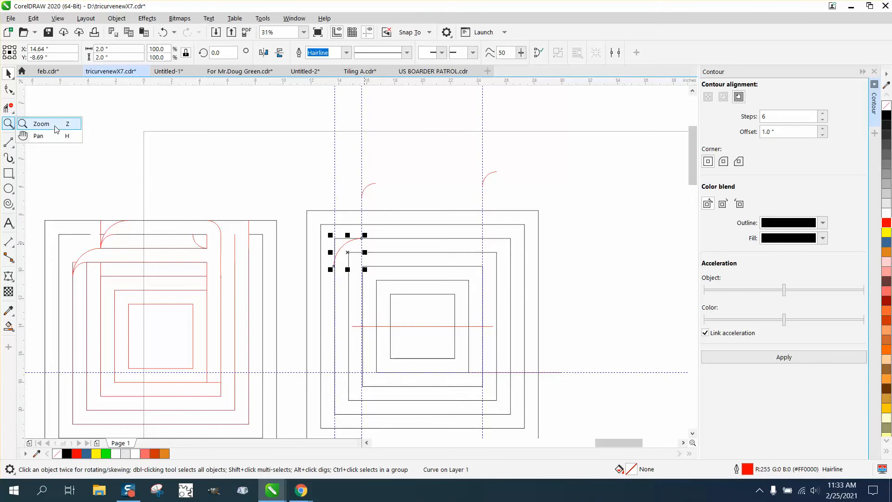
key("z")
left_click_drag(305, 236, 458, 302)
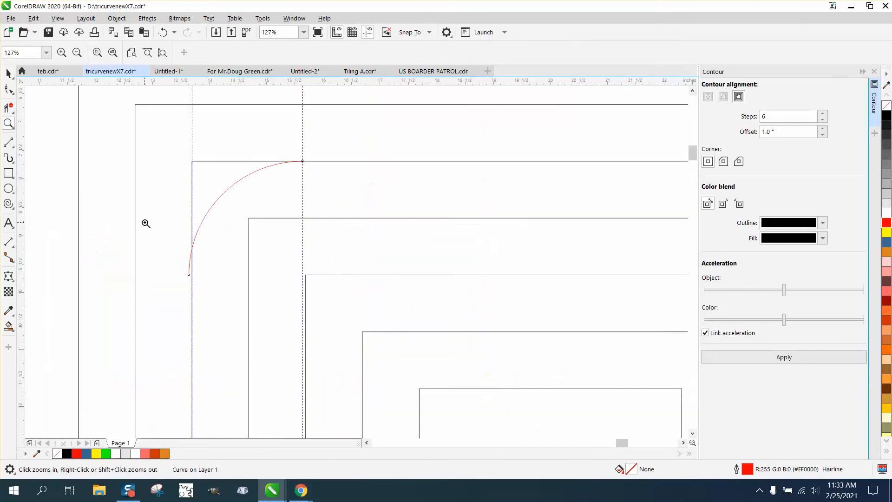
left_click_drag(146, 221, 278, 279)
left_click(12, 91)
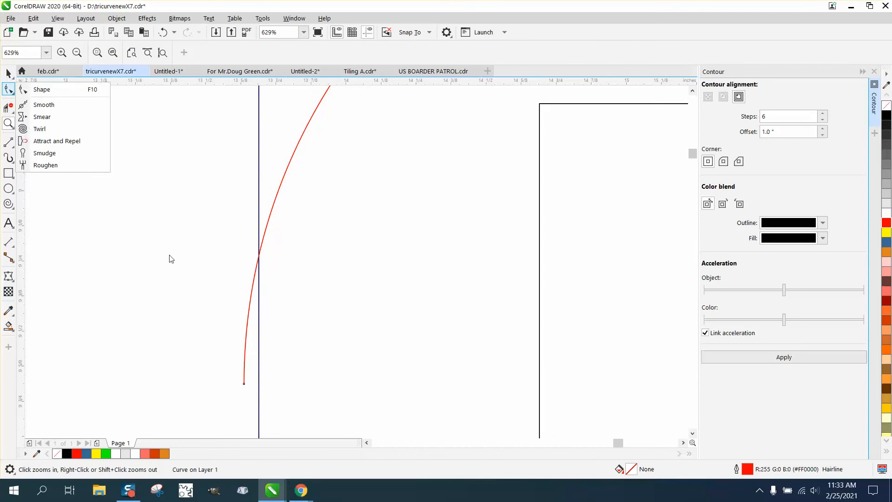
left_click(8, 73)
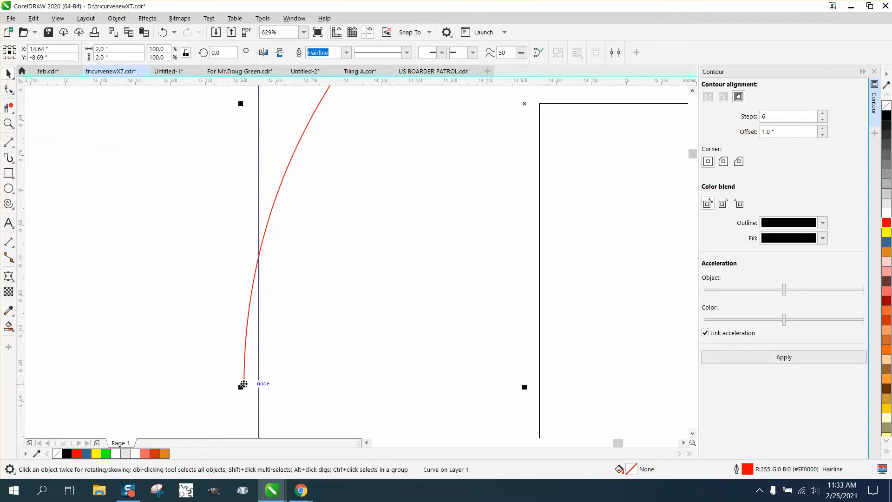
left_click_drag(241, 382, 258, 384)
scroll(169, 309, "down", 2)
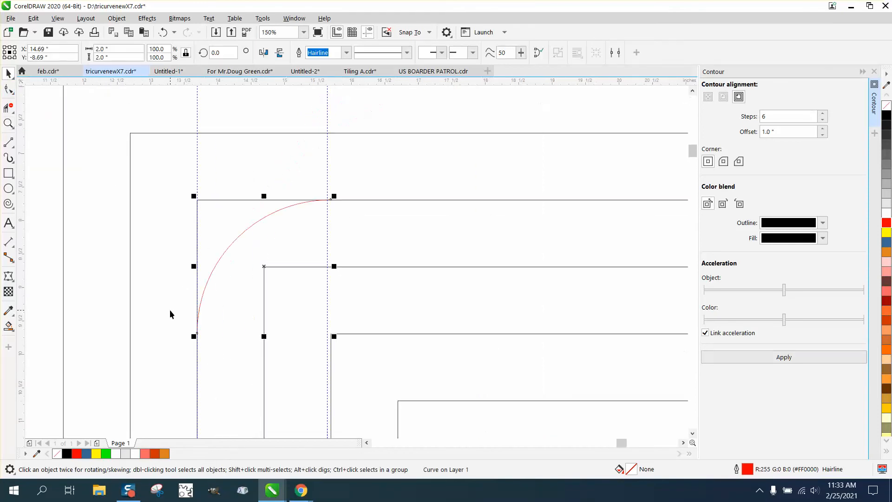
scroll(177, 303, "down", 1)
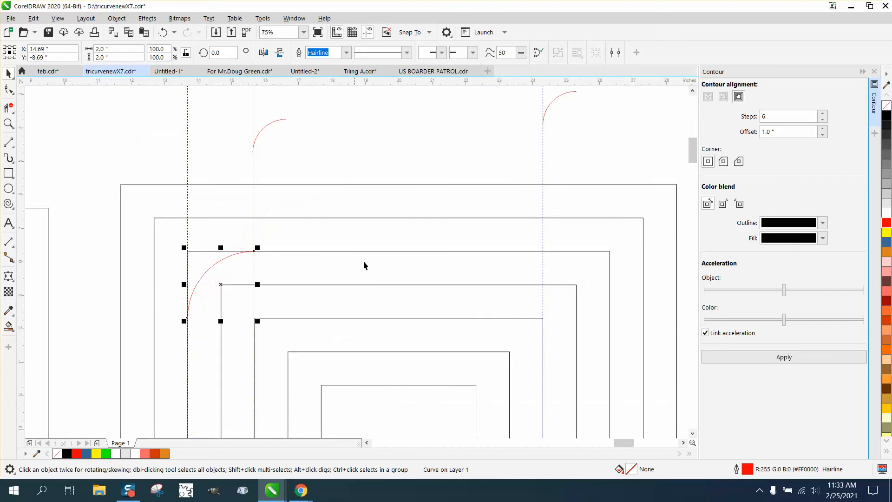
Step: Move the small arc so its lower end meets the large arc's lower end and its upper end meets the fourth square's upper-left corner
left_click(280, 122)
left_click_drag(254, 154, 187, 319)
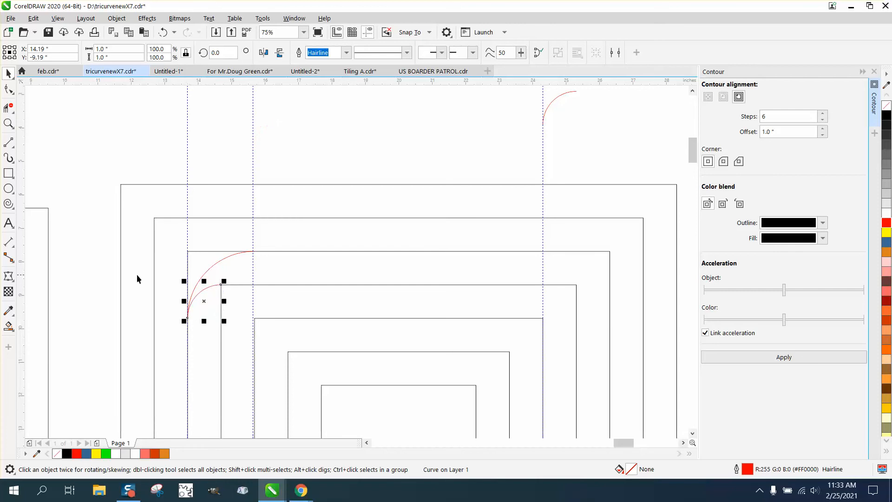
left_click(8, 124)
left_click_drag(207, 277, 283, 302)
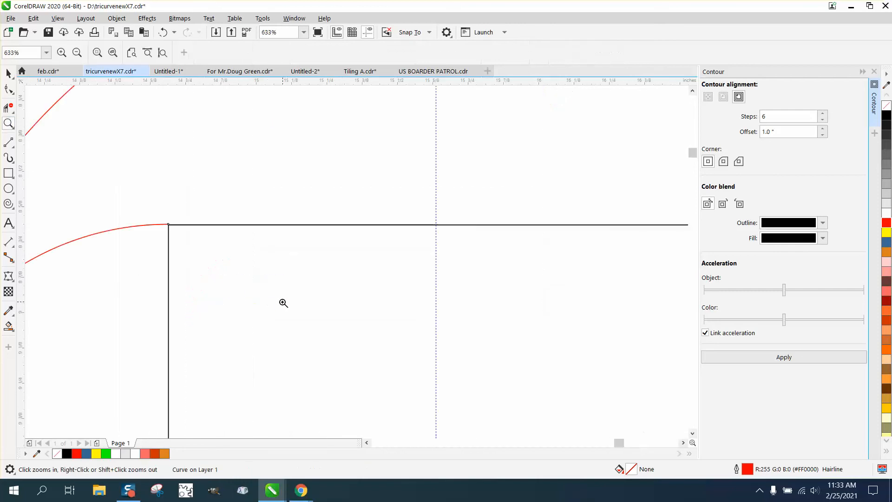
left_click_drag(206, 245, 148, 213)
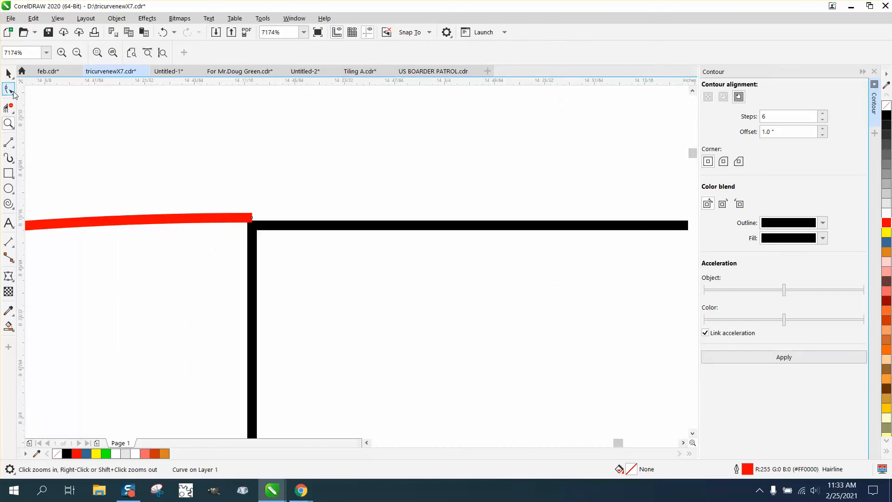
left_click(8, 74)
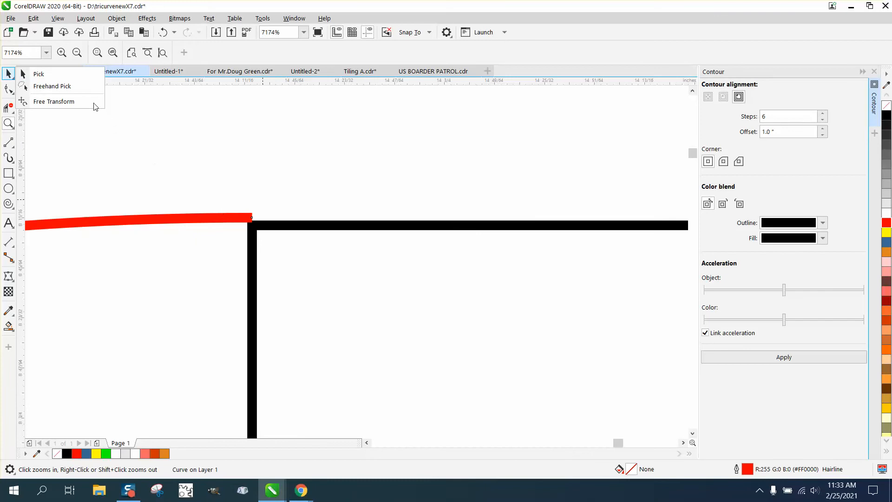
left_click(70, 76)
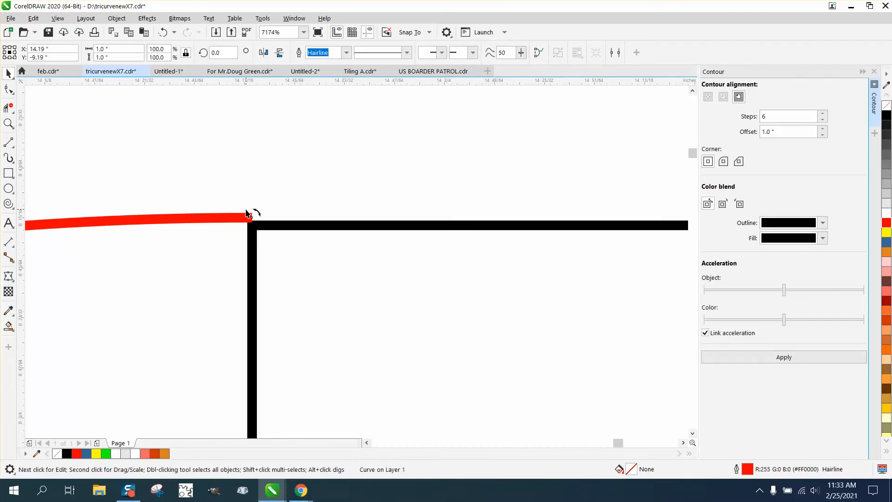
left_click(251, 218)
mouse_move(250, 217)
left_mouse_down()
mouse_move(247, 195)
mouse_move(253, 225)
left_mouse_up()
scroll(295, 191, "down", 6)
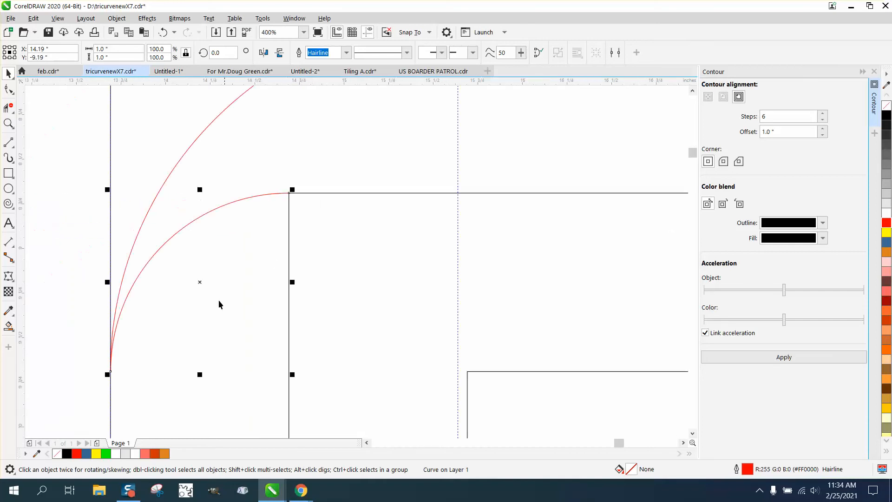
scroll(211, 278, "down", 1)
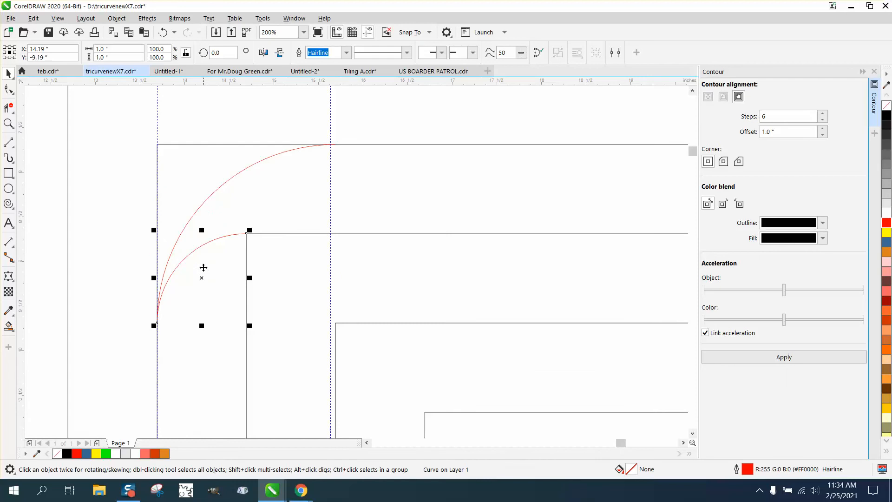
Step: Copy the fitted arc pair up and to the right so the large copy touches the outermost square's top edge
scroll(203, 268, "down", 1)
left_click_drag(42, 147, 288, 303)
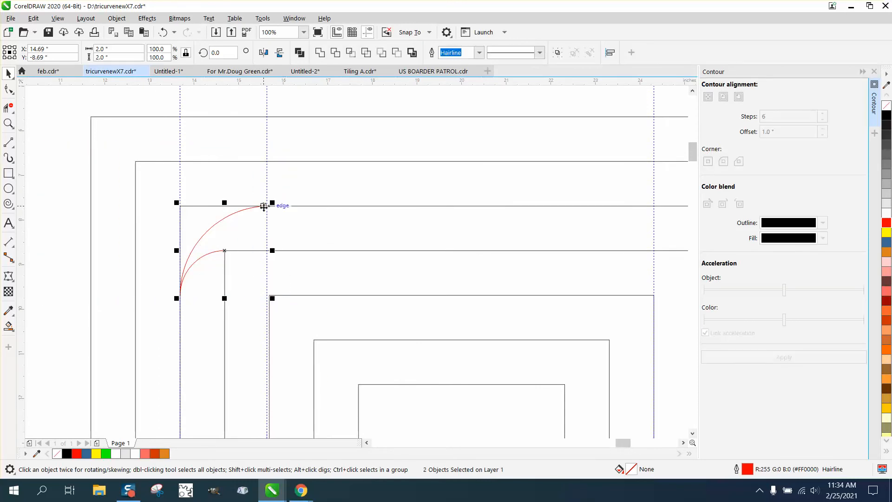
left_click_drag(263, 206, 384, 118)
Step: Draw a vertical line about 6.12" long along the middle guideline, from the fifth square's top edge to above the outermost square
scroll(256, 181, "down", 3)
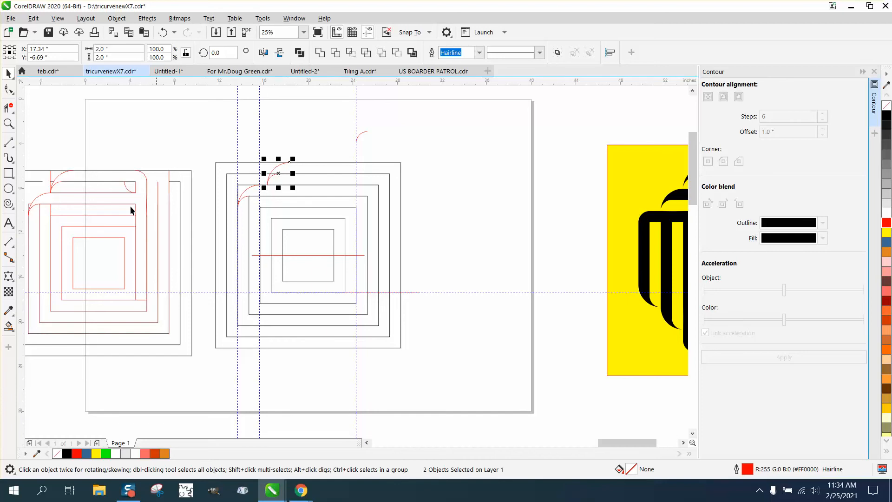
left_click(8, 142)
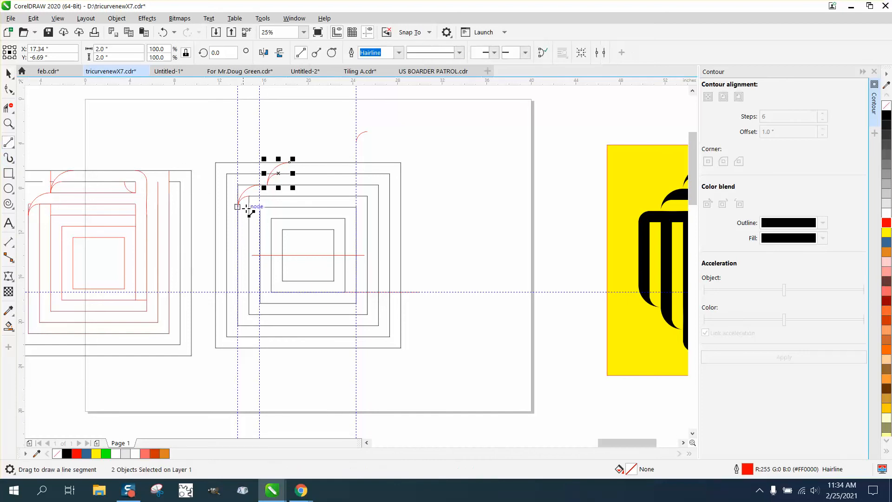
left_click_drag(259, 210, 259, 138)
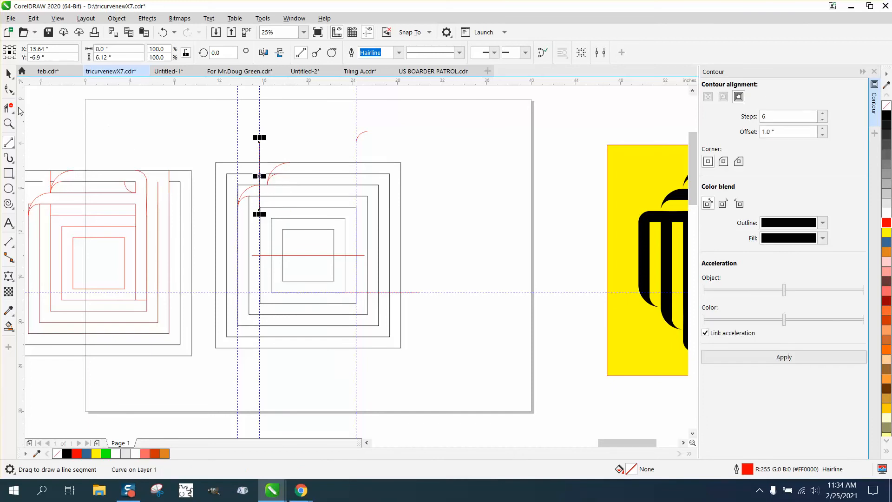
Step: Move the copied arcs over to the vertical line, with the large arc's lower end on the third square's top edge
left_click(8, 123)
left_click_drag(205, 126, 379, 239)
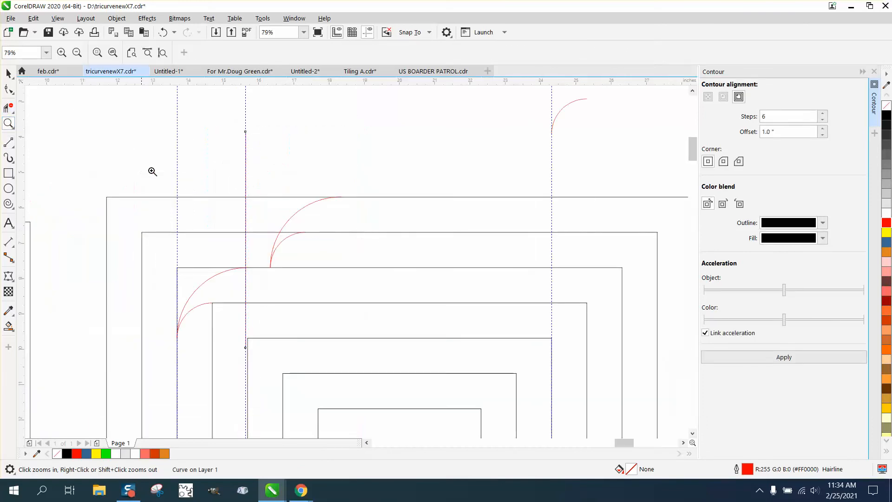
left_click(9, 74)
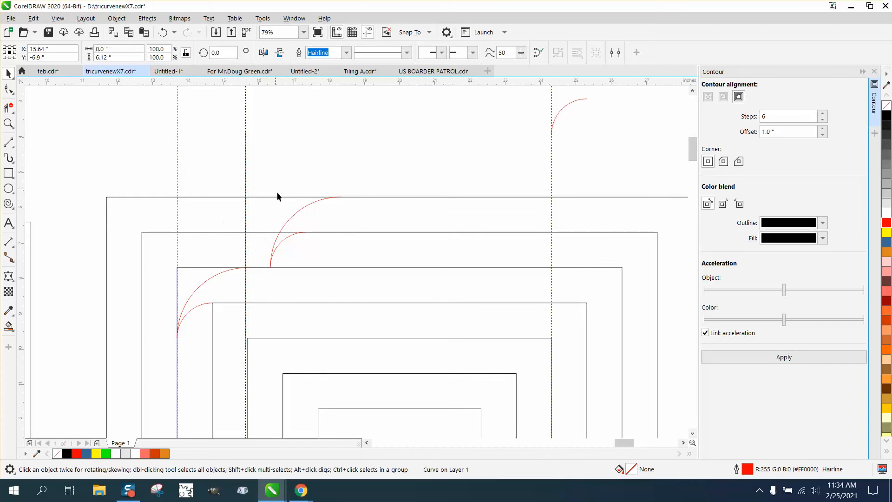
left_click(275, 270)
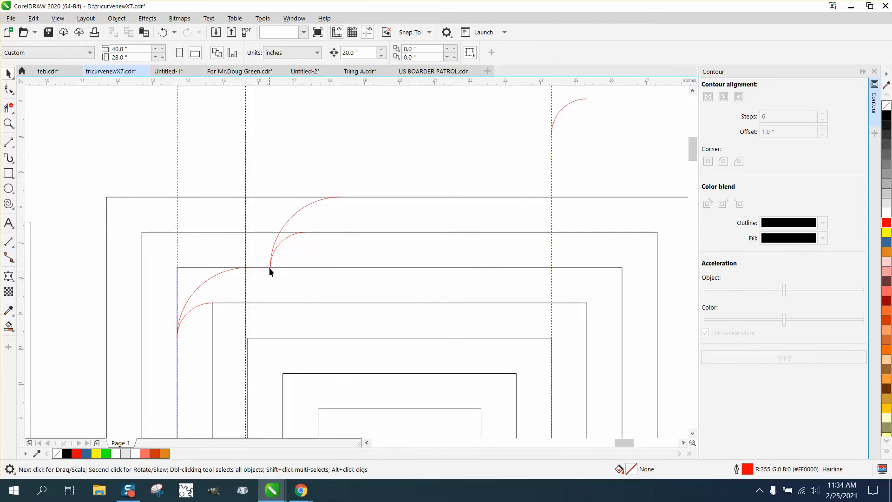
left_click_drag(271, 268, 248, 267)
Step: Align the copied small arc's lower end exactly with the large arc's lower end on the vertical line
left_click(9, 123)
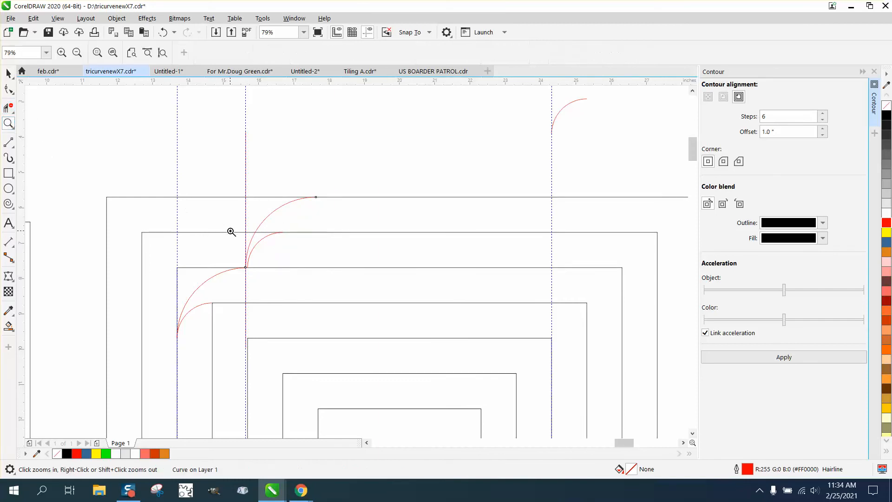
left_click_drag(211, 235, 307, 289)
left_click_drag(251, 265, 373, 348)
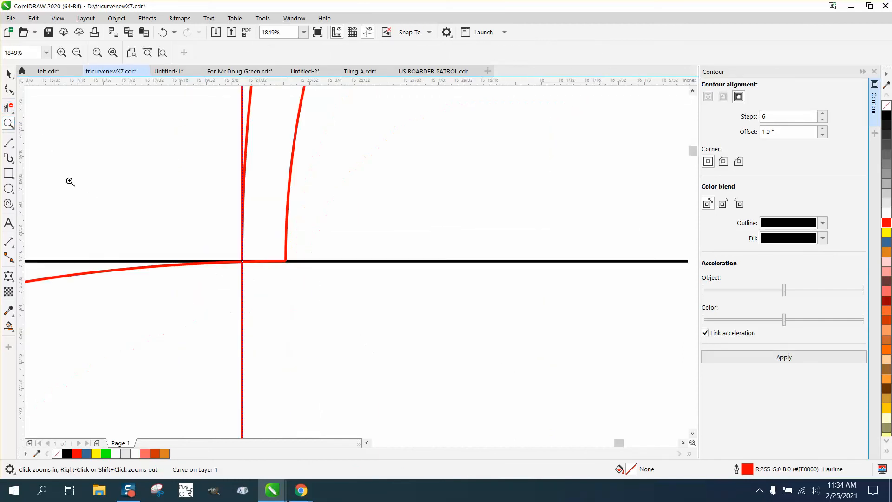
key("space")
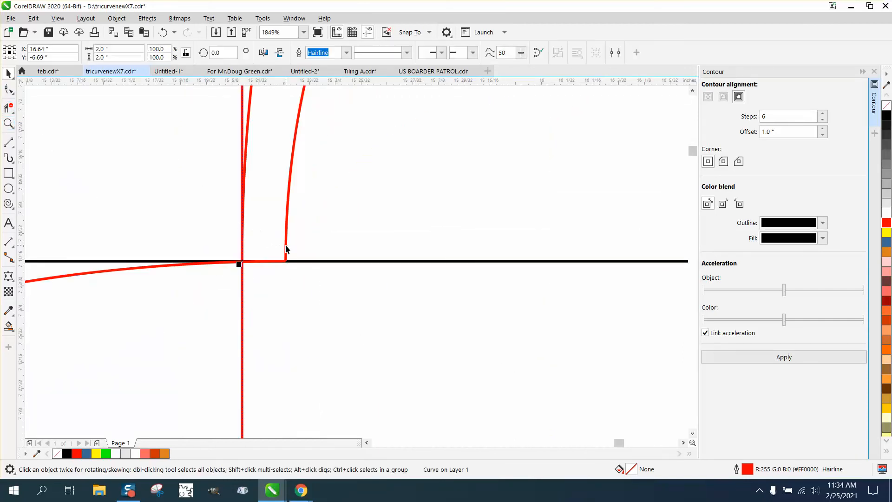
left_click(286, 249)
left_click_drag(285, 261, 247, 267)
scroll(250, 257, "down", 5)
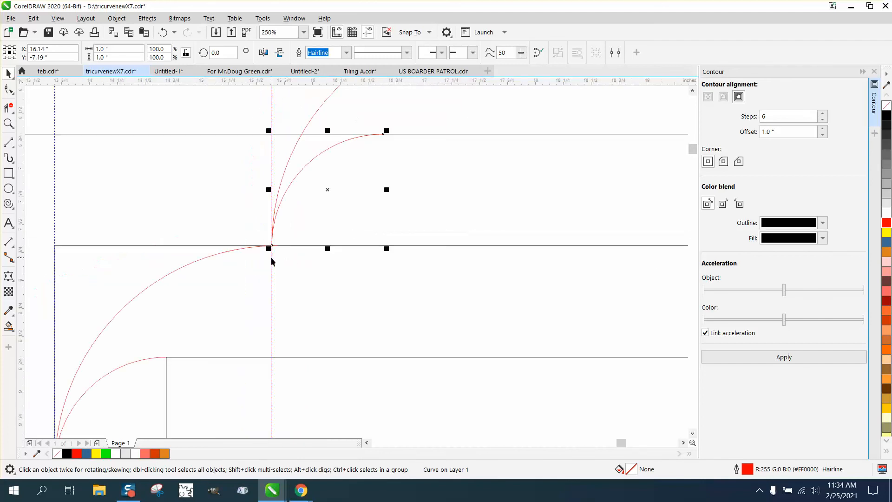
scroll(271, 261, "down", 1)
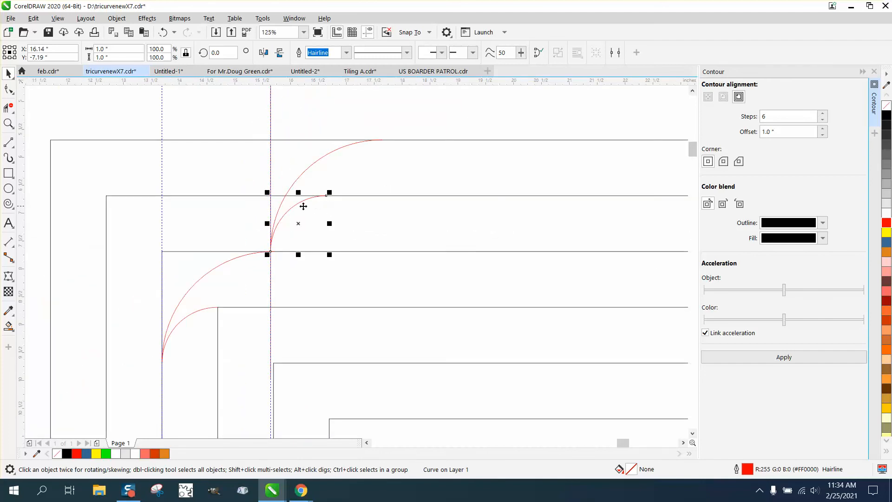
scroll(262, 206, "down", 1)
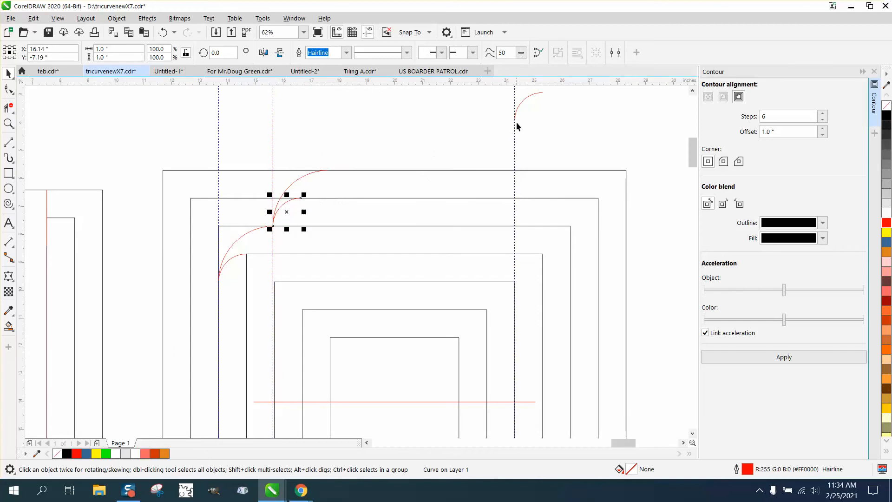
Step: Mirror the spare small arc at the rightmost guideline horizontally
left_click(517, 106)
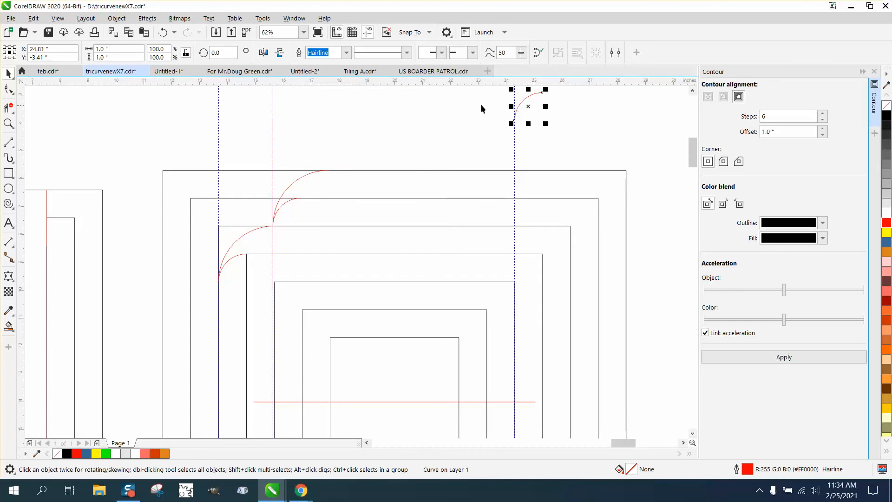
left_click(264, 53)
scroll(515, 401, "down", 2)
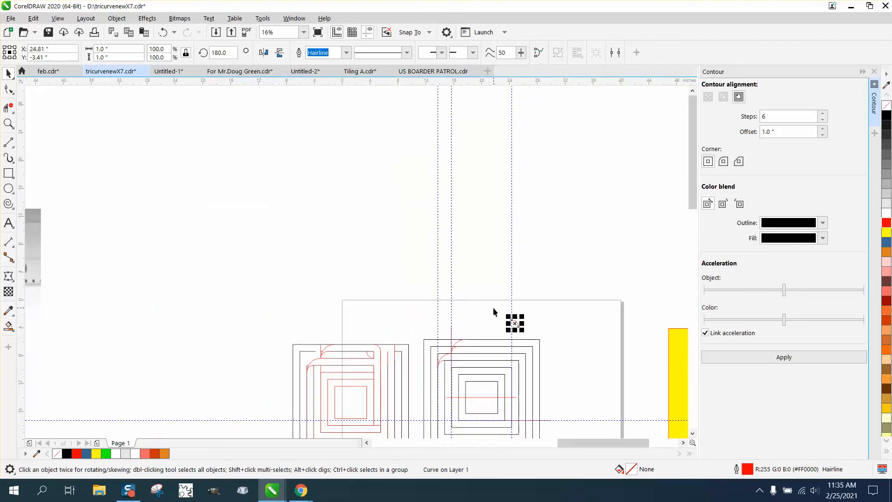
left_click(11, 124)
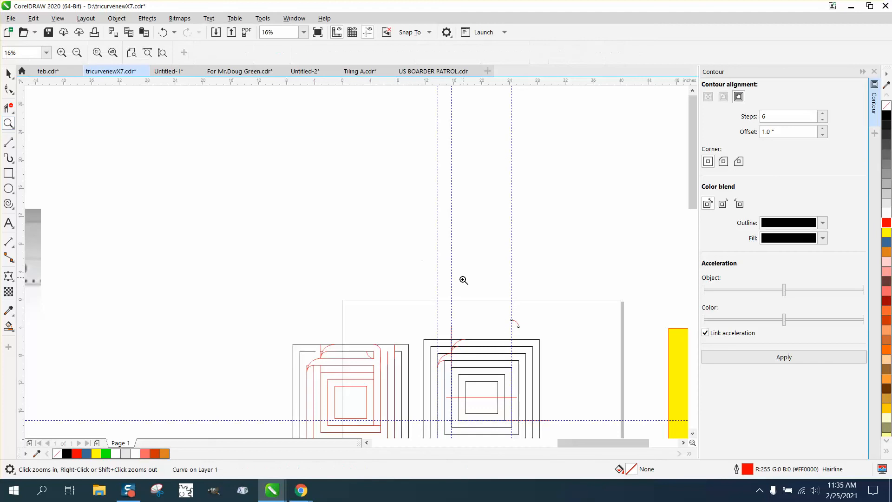
Step: Move the mirrored small arc so its lower end meets the second square's top edge on the rightmost guideline
left_click_drag(463, 280, 630, 436)
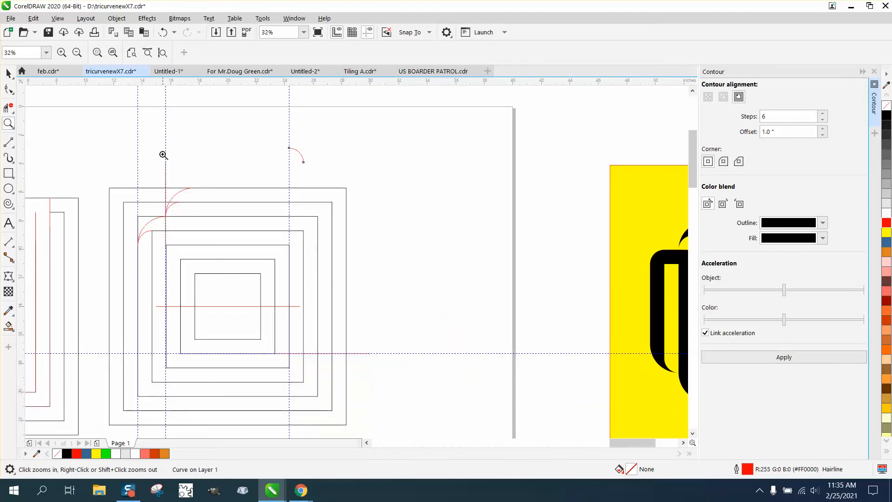
left_click(8, 73)
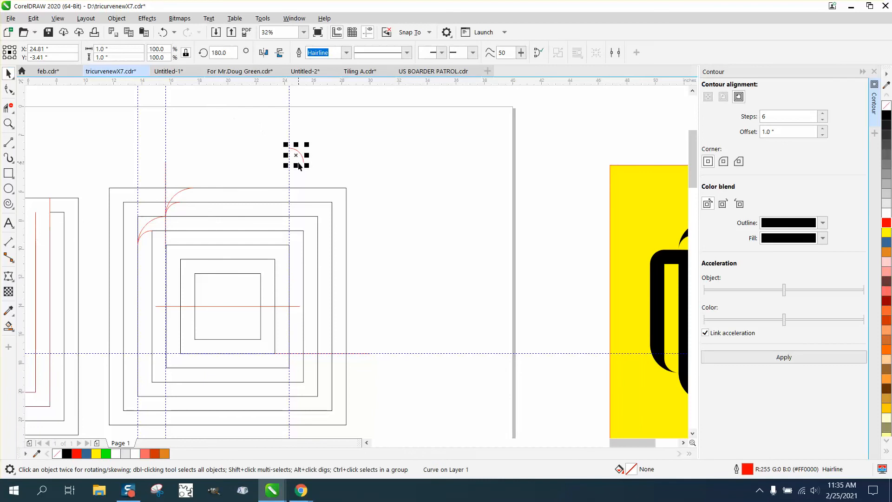
left_click_drag(305, 167, 290, 200)
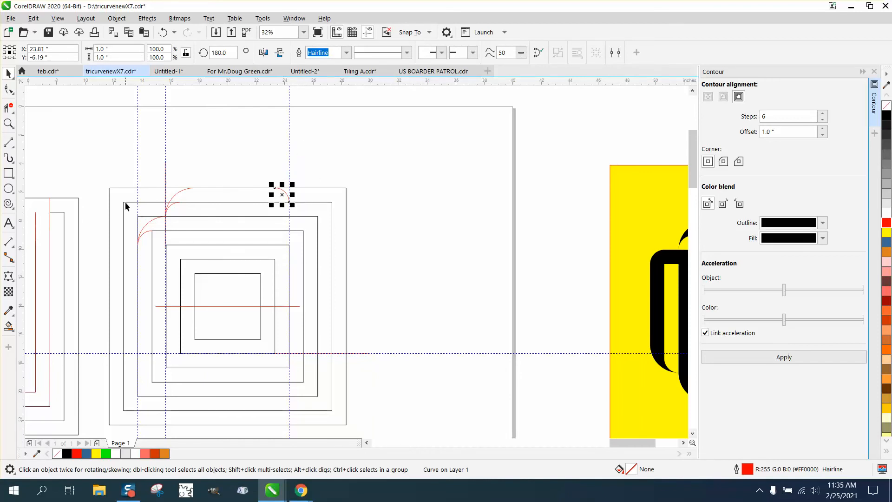
Step: Draw a vertical line about 4.41" long from the sixth square's upper-right corner to just above the second square's top edge
left_click(14, 149)
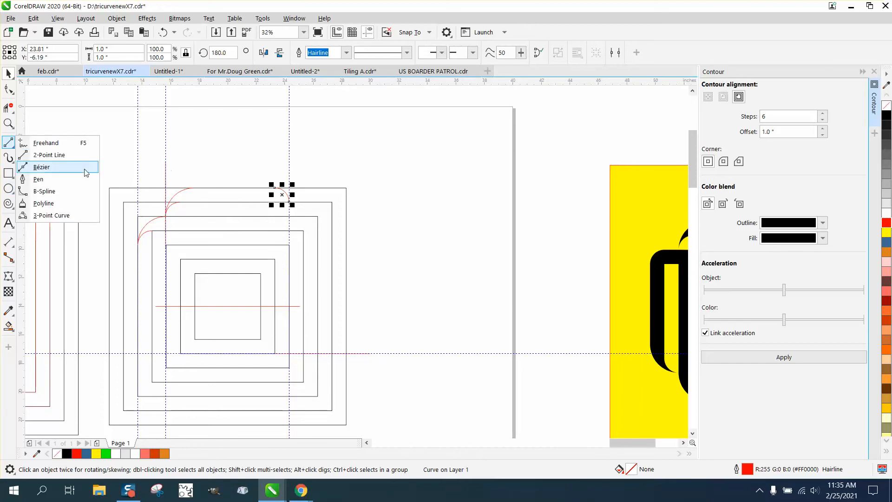
left_click(8, 123)
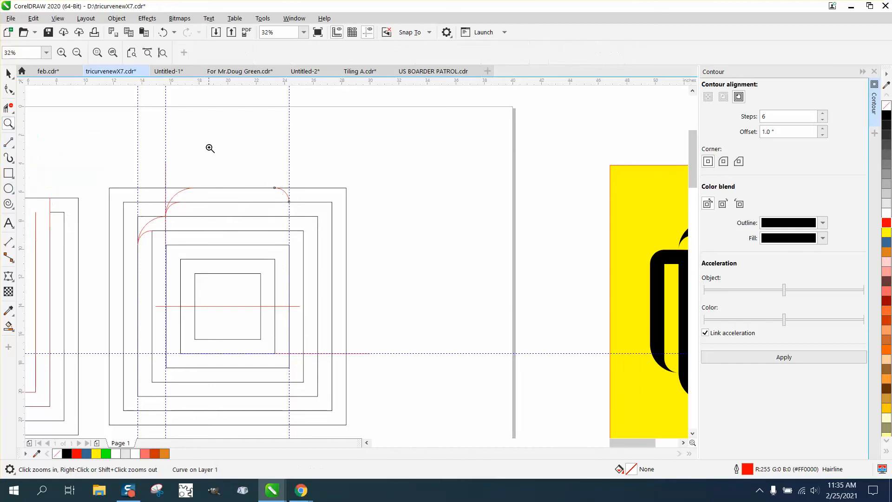
left_click_drag(210, 147, 464, 338)
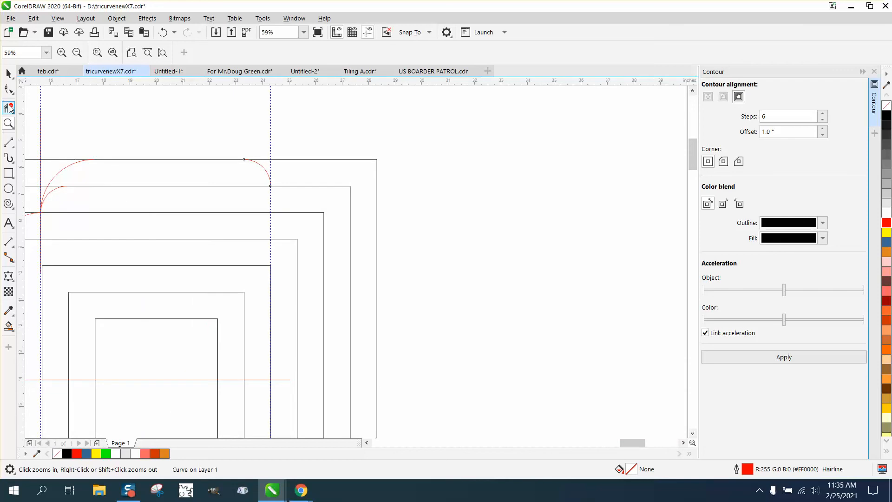
left_click(8, 142)
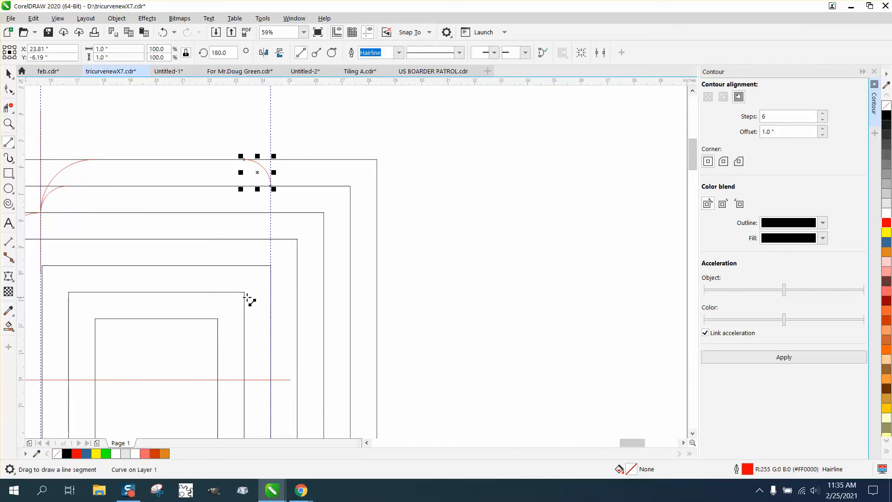
left_click_drag(245, 295, 234, 180)
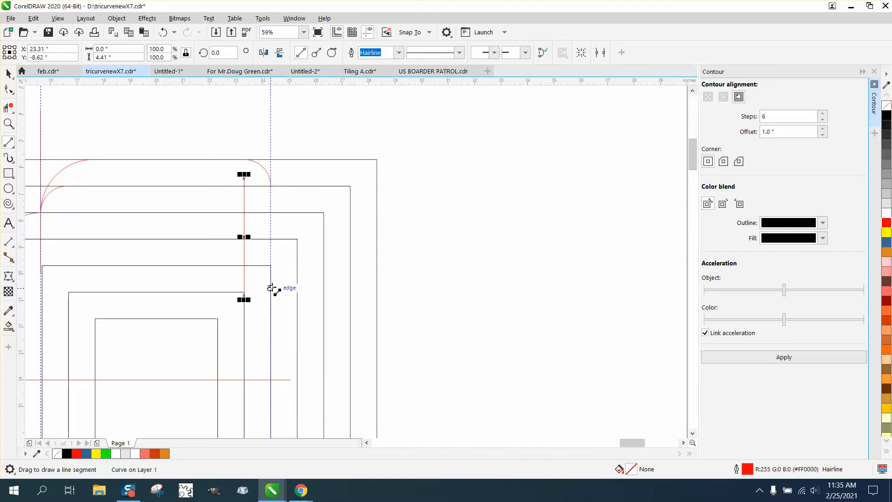
Step: Draw a 3.0" vertical line from the fifth square's upper-right corner to the lower end of the small arc on the rightmost guideline
left_click_drag(272, 261, 273, 185)
key("Delete")
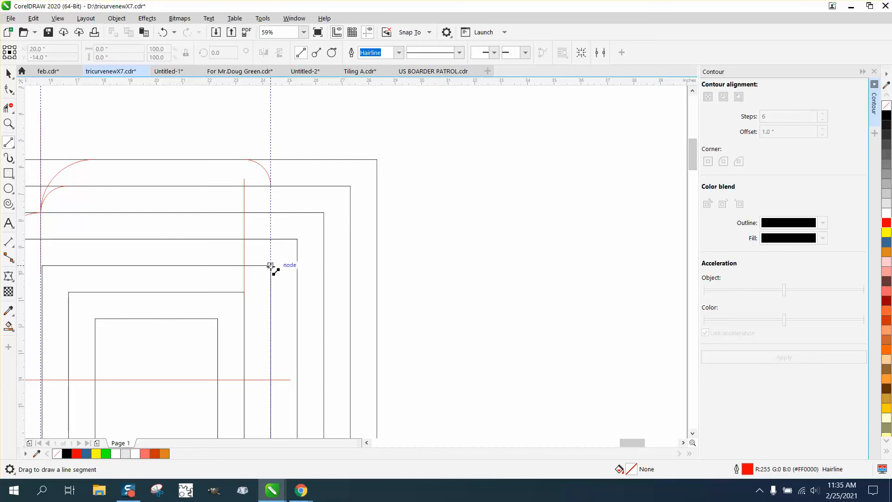
left_click_drag(271, 266, 270, 185)
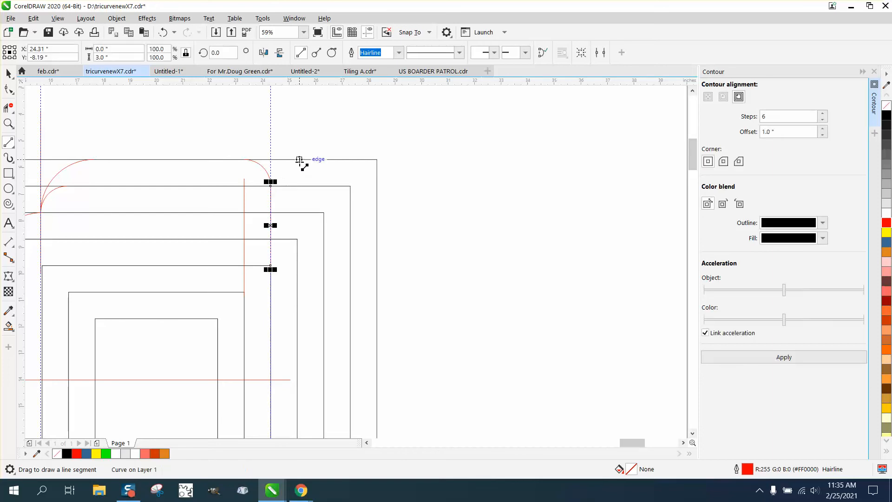
scroll(255, 215, "down", 3)
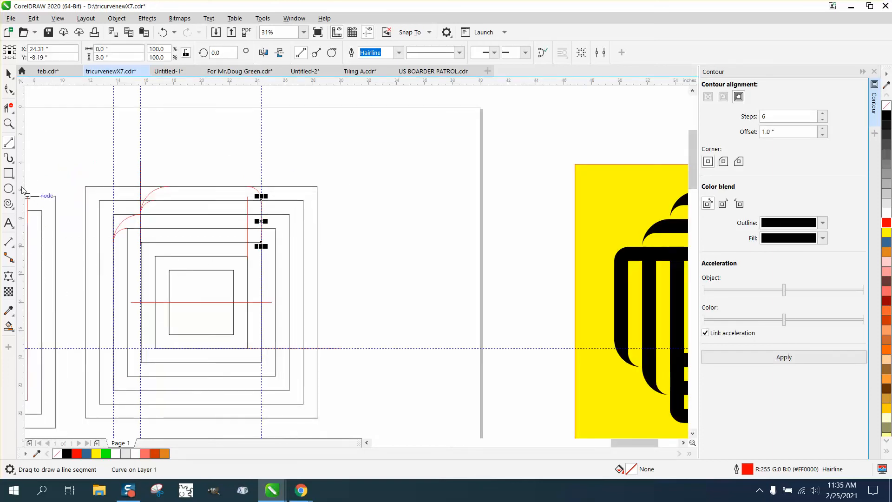
left_click(8, 123)
left_click(354, 251)
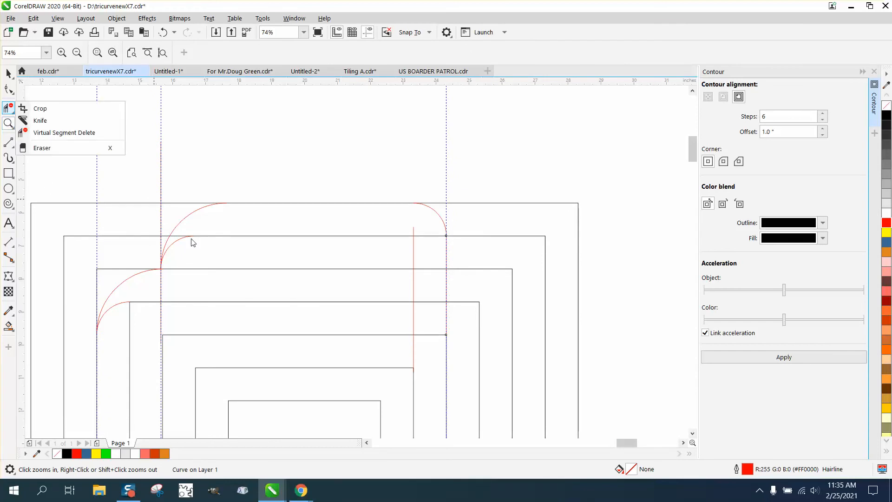
left_click(67, 120)
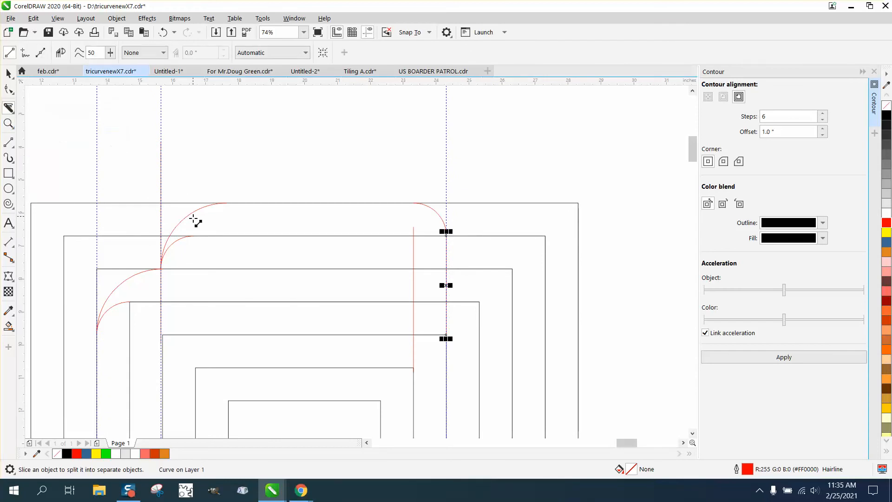
left_click(8, 108)
left_click(44, 133)
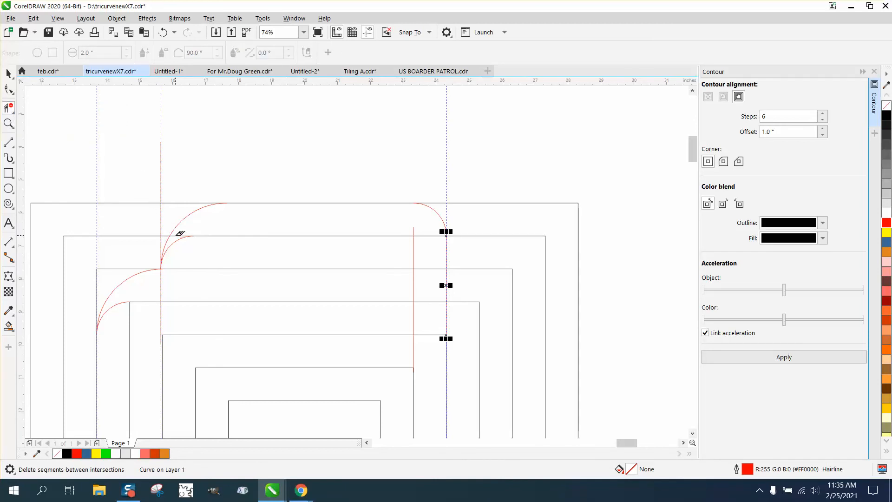
Step: Break the contour of nested squares apart from its source square
left_click(9, 73)
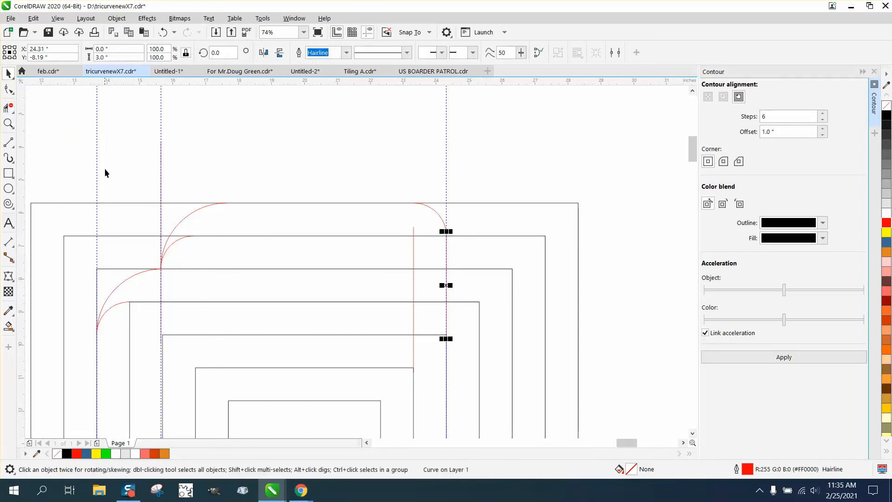
left_click(126, 202)
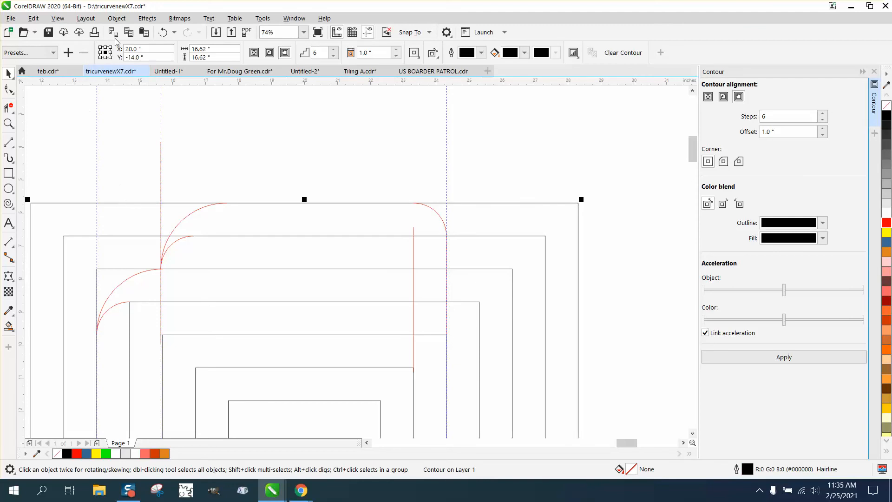
left_click(116, 18)
left_click(162, 269)
Step: Remove the square edges and line pieces crossing the bands between the two upper-right vertical lines with Virtual Segment Delete
left_click(9, 108)
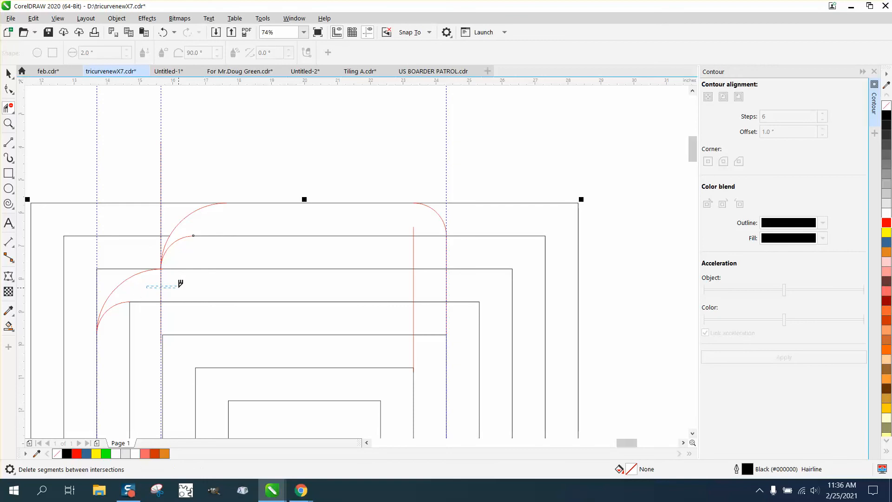
left_click(430, 236)
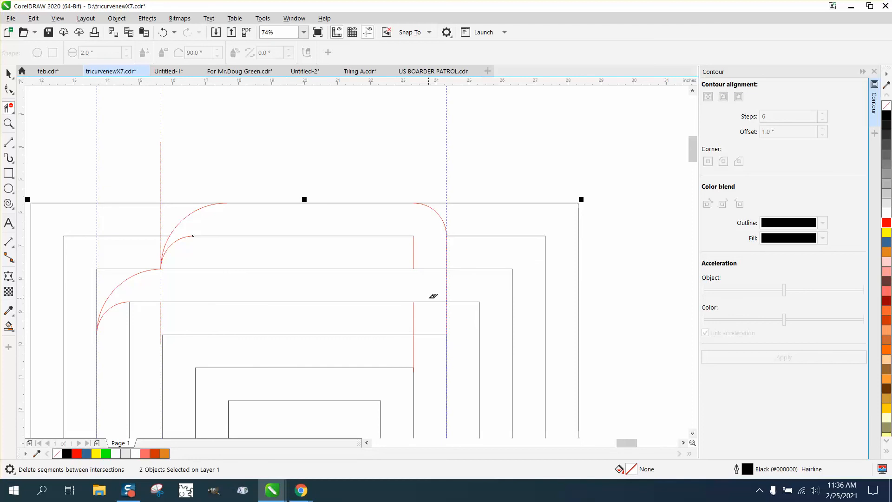
left_click_drag(432, 297, 445, 345)
left_click_drag(430, 289, 446, 270)
Step: Try a black Smart Fill in the rounded band along the outermost square's top edge and undo it
scroll(244, 310, "down", 5)
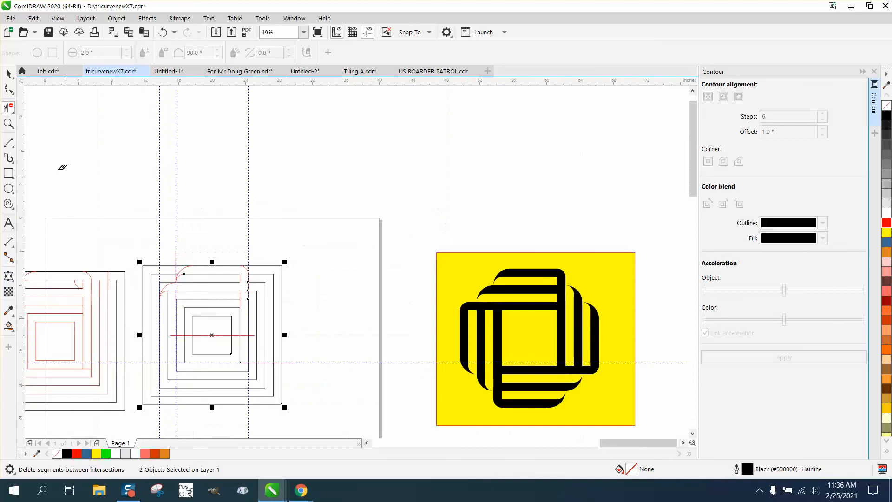
left_click(8, 73)
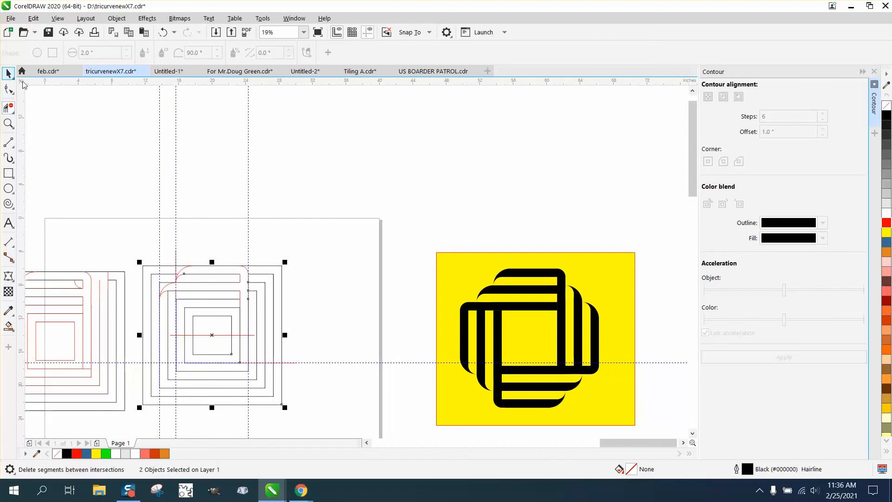
left_click(9, 326)
left_click(216, 267)
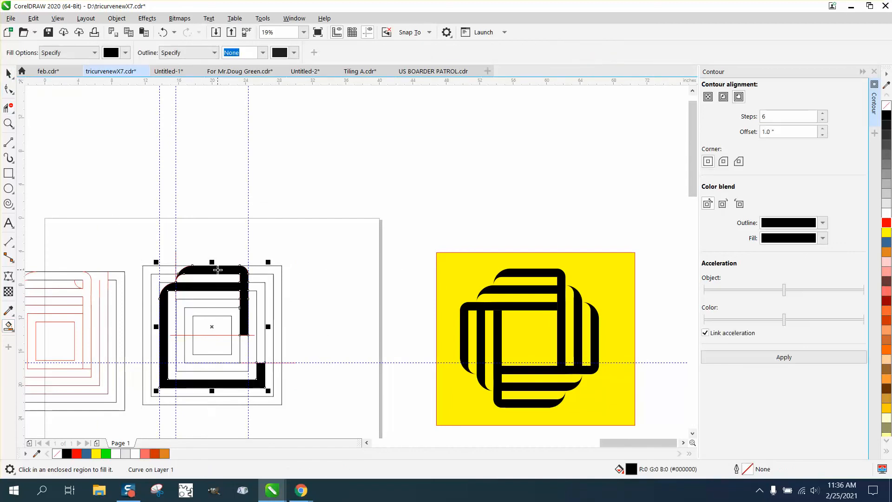
left_click(163, 32)
Step: Move the lower-left large arc so its lower end coincides with the small arc's lower end on the leftmost guideline
left_click(9, 123)
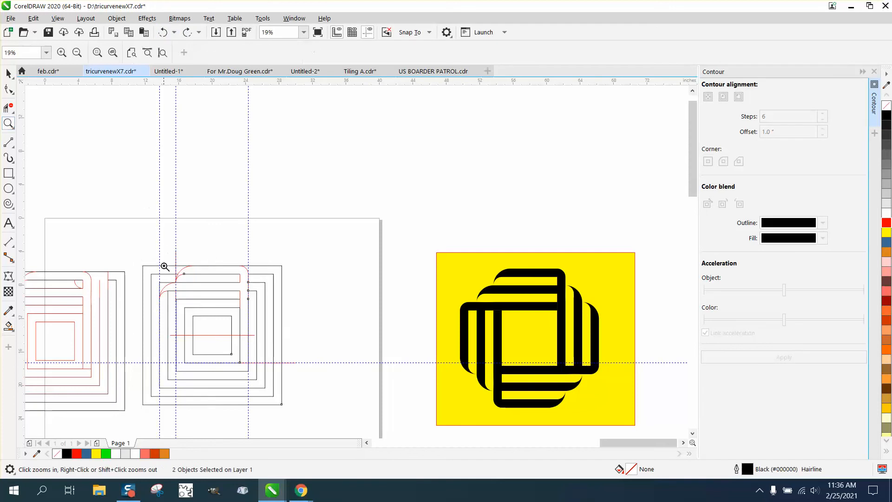
left_click_drag(149, 273, 200, 305)
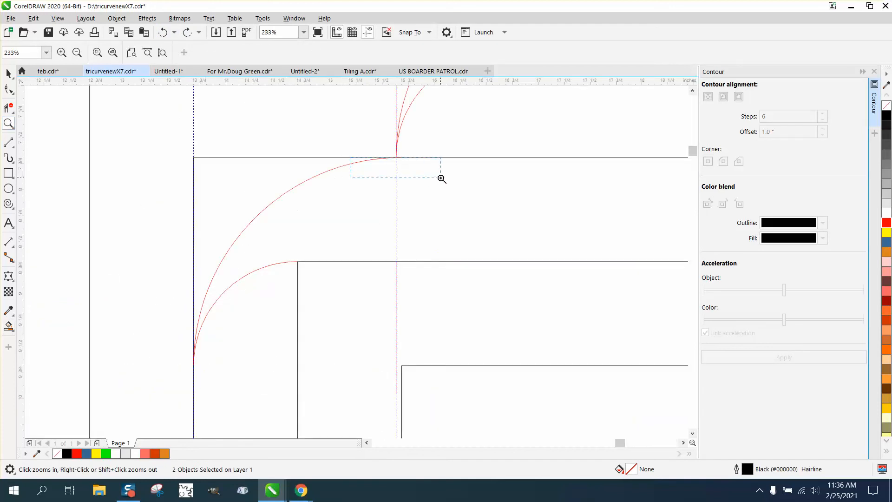
left_click_drag(442, 178, 442, 178)
scroll(392, 192, "down", 1)
scroll(312, 230, "down", 3)
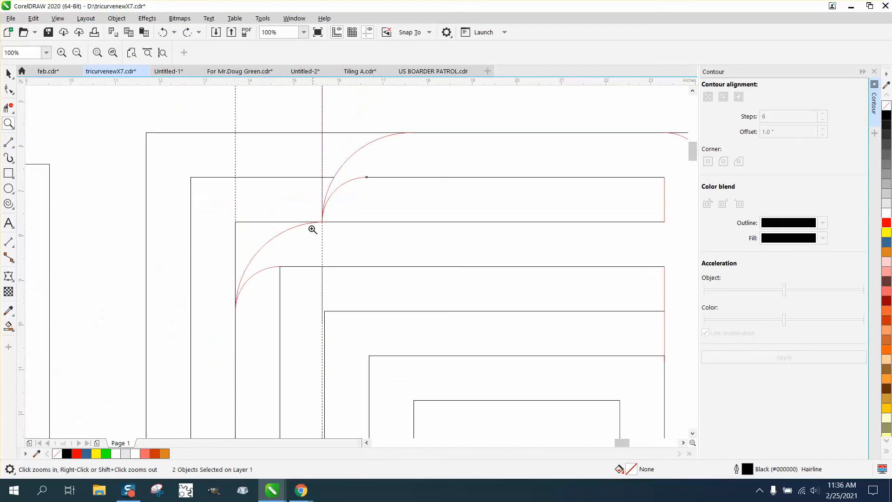
left_click_drag(223, 290, 276, 321)
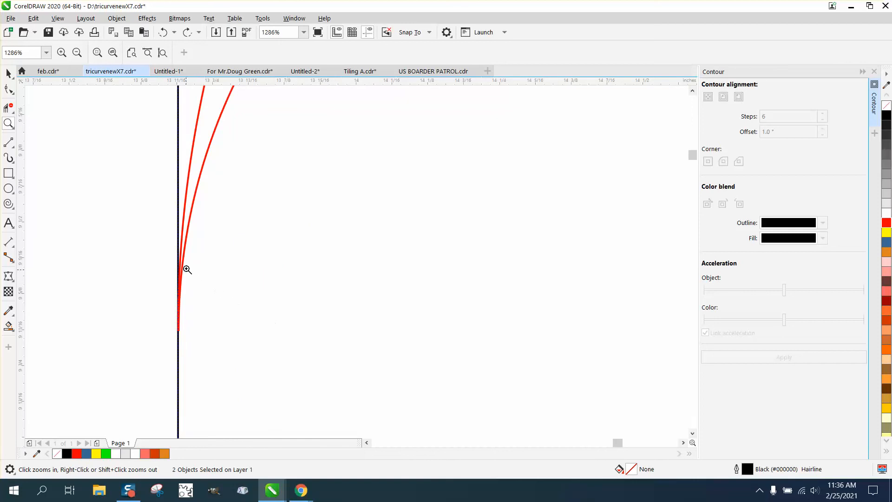
left_click(9, 90)
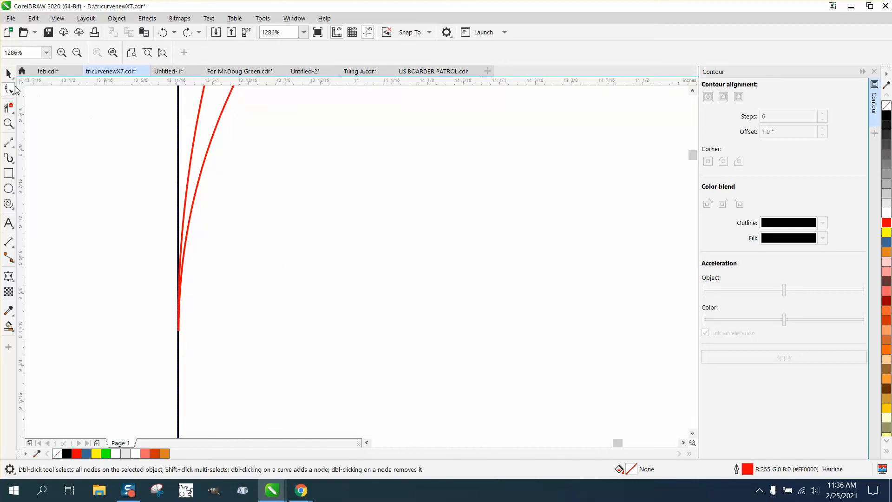
left_click(9, 73)
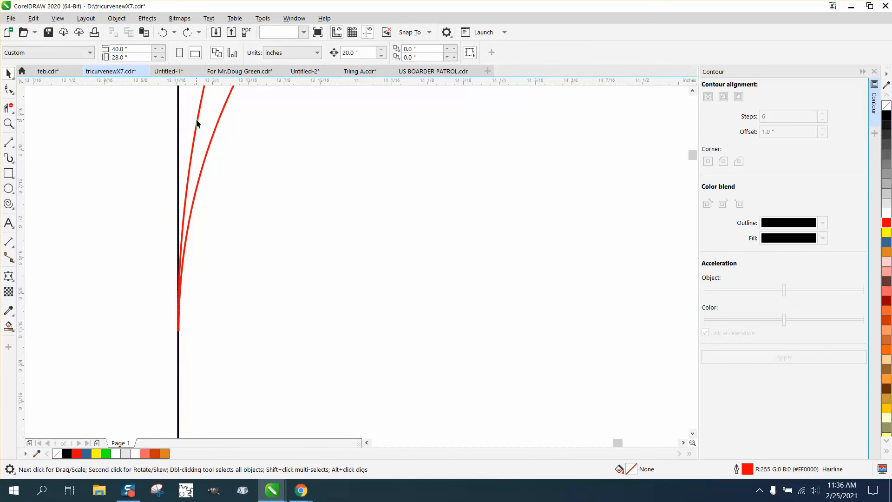
left_click_drag(197, 123, 264, 135)
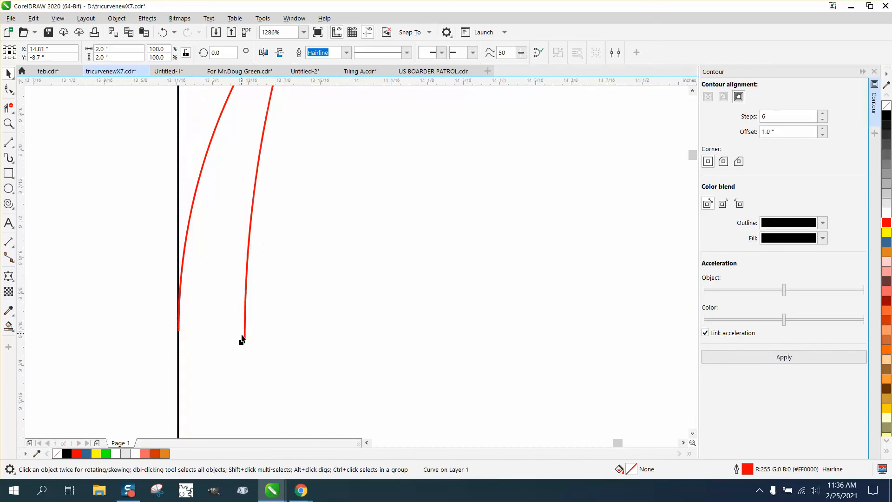
left_click_drag(246, 342, 179, 332)
Step: Snap the lower-left large arc's upper end to the point where the middle guideline crosses the third square's top edge
scroll(149, 299, "down", 5)
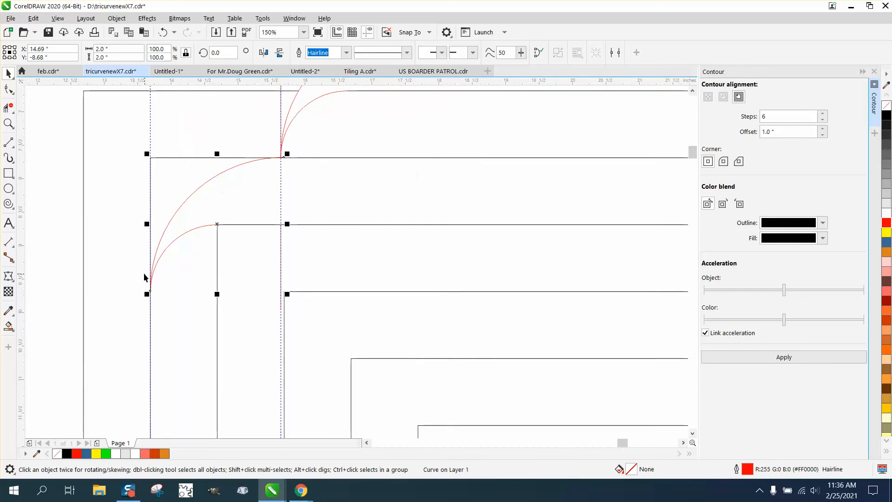
left_click(9, 123)
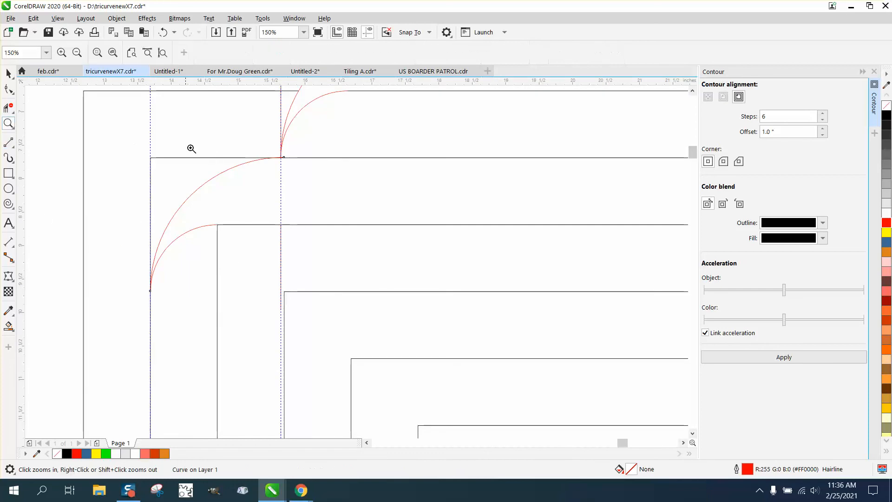
left_click_drag(259, 147, 341, 170)
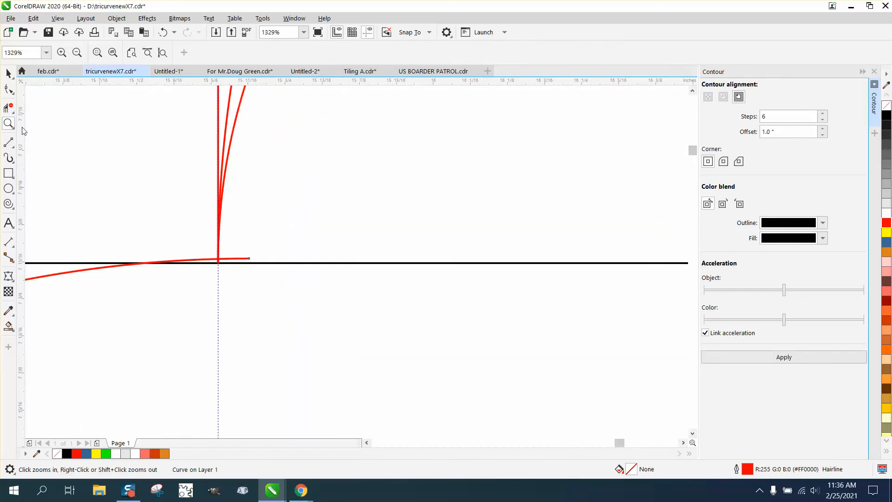
left_click(8, 73)
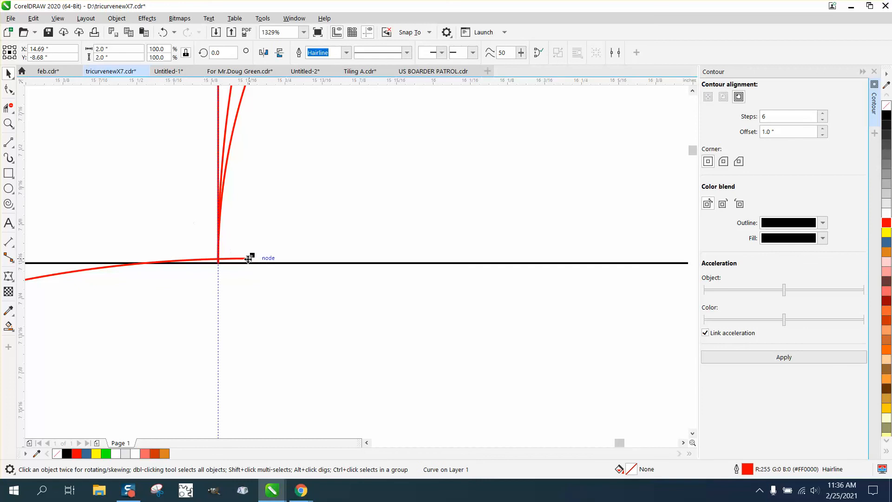
left_click_drag(249, 258, 218, 263)
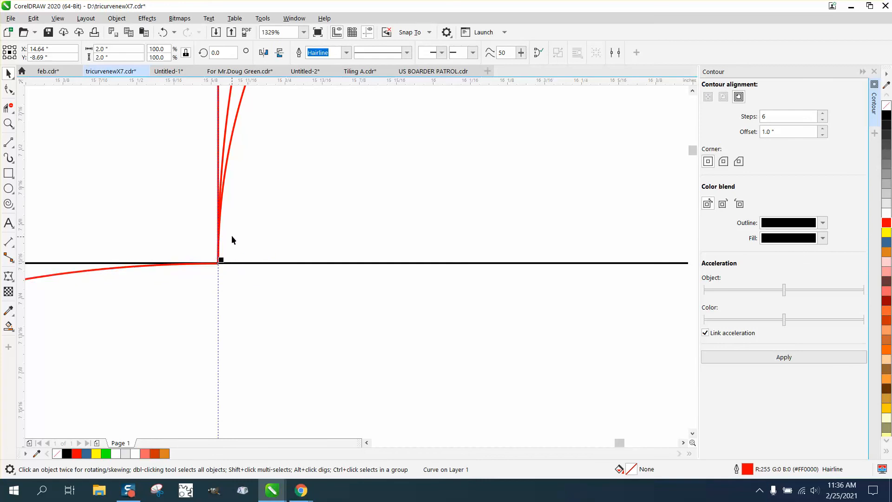
Step: Move the lower-left large arc so its lower end lies on the leftmost guideline near the small arc's lower end
scroll(232, 235, "down", 7)
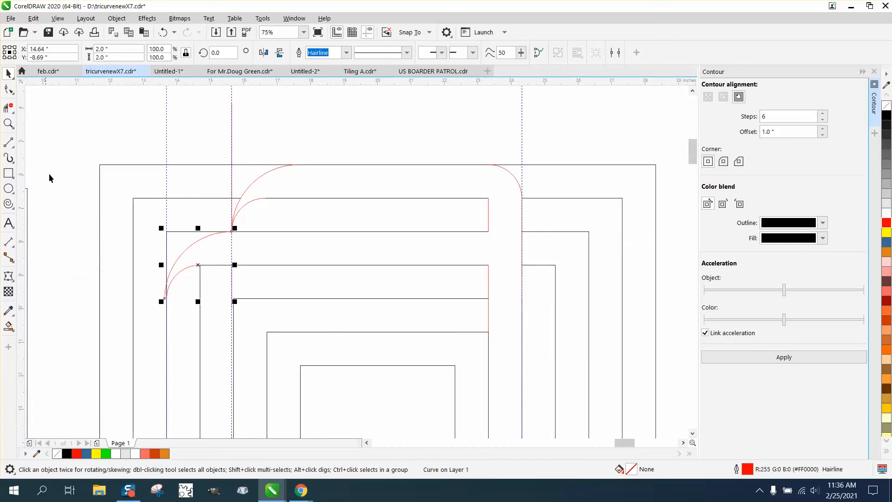
left_click(9, 123)
left_click_drag(147, 243, 261, 317)
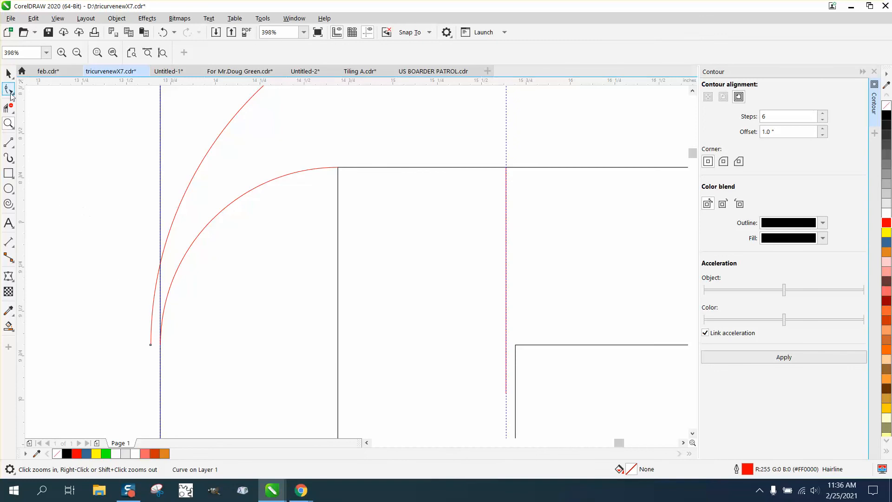
left_click(8, 73)
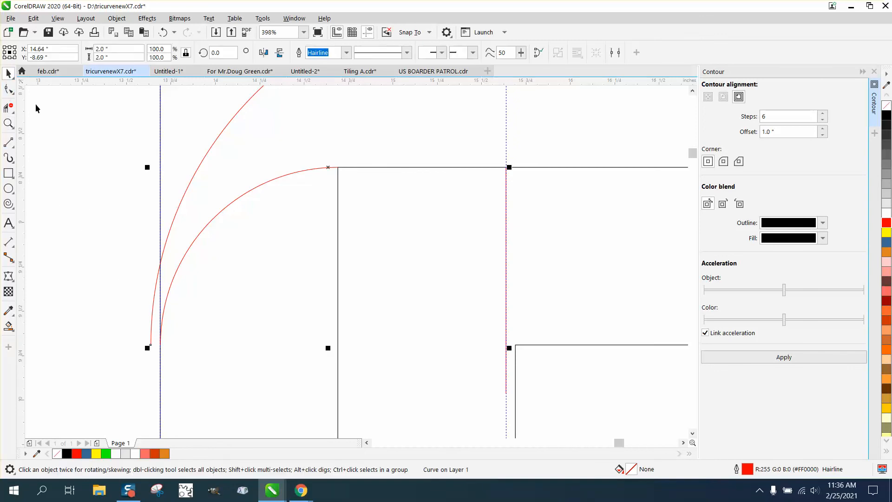
left_click_drag(149, 344, 153, 342)
key("ctrl+z")
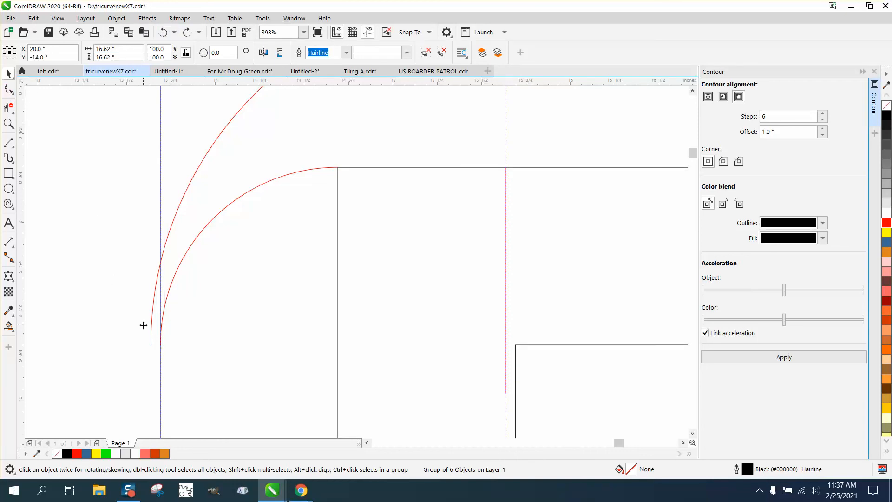
left_click_drag(152, 342, 160, 341)
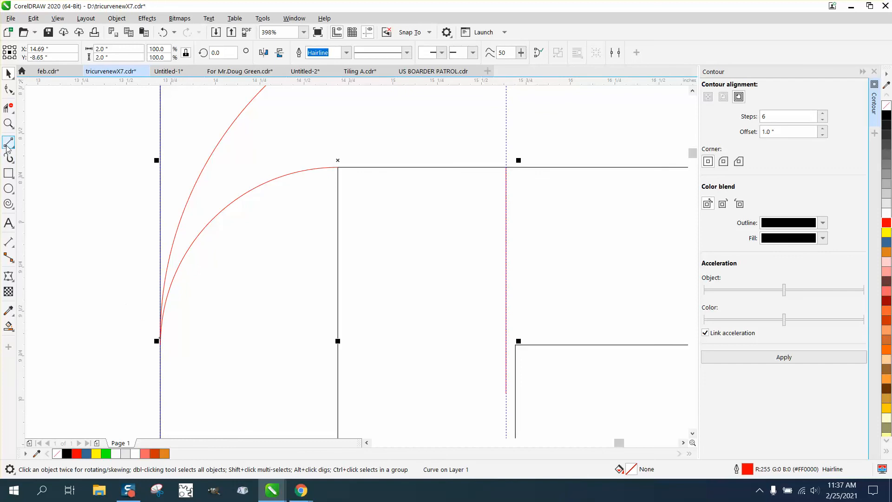
Step: Draw a rectangle about 2.39 by 2.18 inches around the two lower-left arcs, try a black Smart Fill inside it and undo the fill
left_click(9, 124)
left_click_drag(137, 304, 195, 352)
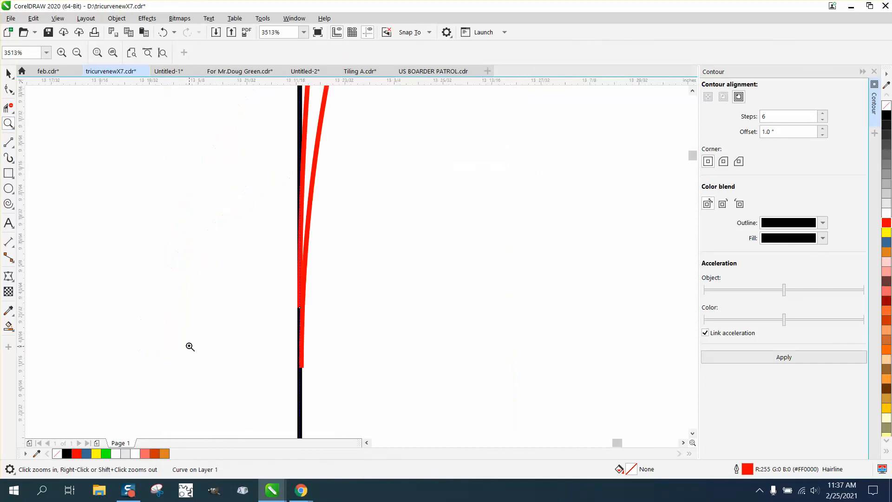
scroll(113, 288, "down", 5)
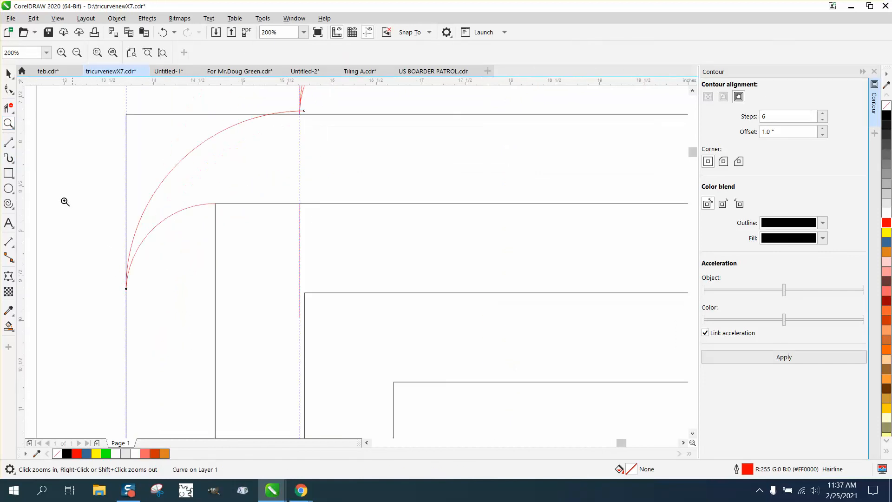
left_click(9, 173)
left_click_drag(109, 109, 322, 302)
left_click(8, 326)
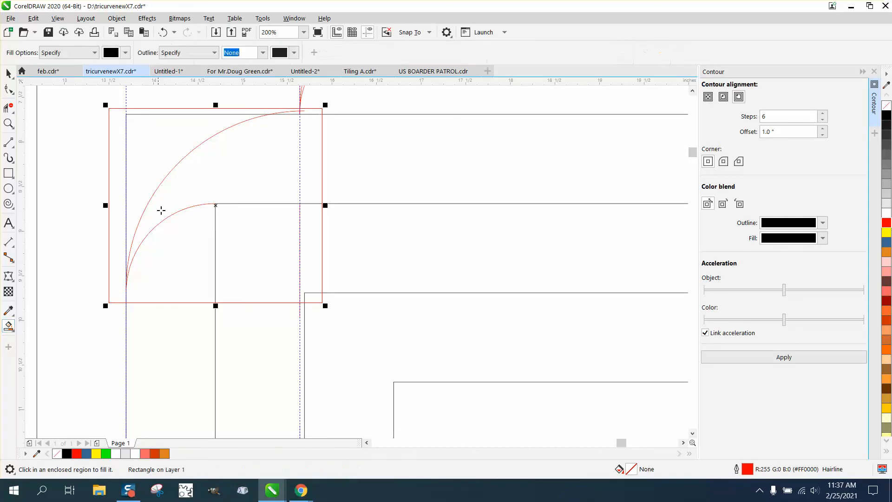
left_click(226, 181)
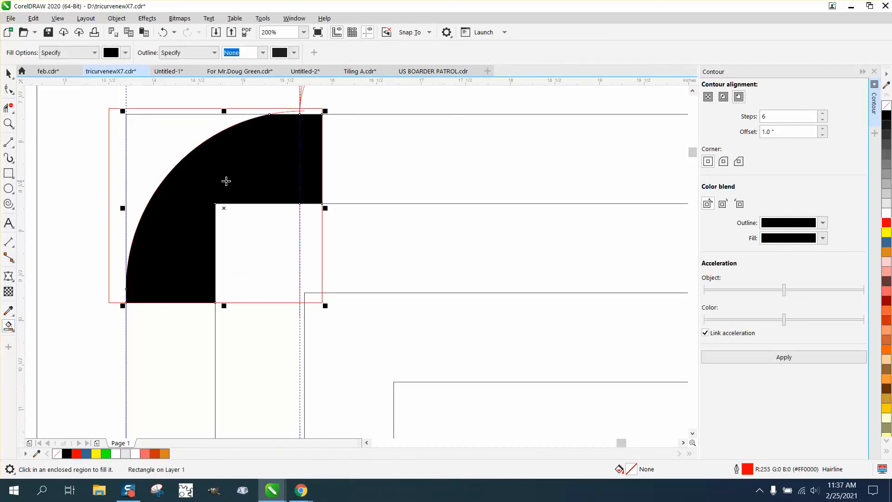
left_click(163, 32)
Step: Examine how the lower-left small arc's upper end meets the corner of the fourth square
left_click(8, 123)
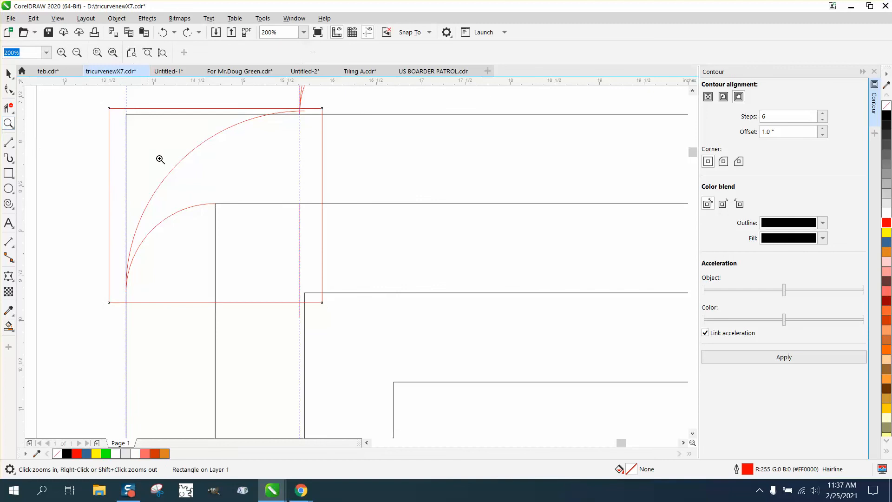
left_click_drag(202, 195, 232, 212)
scroll(310, 253, "down", 1)
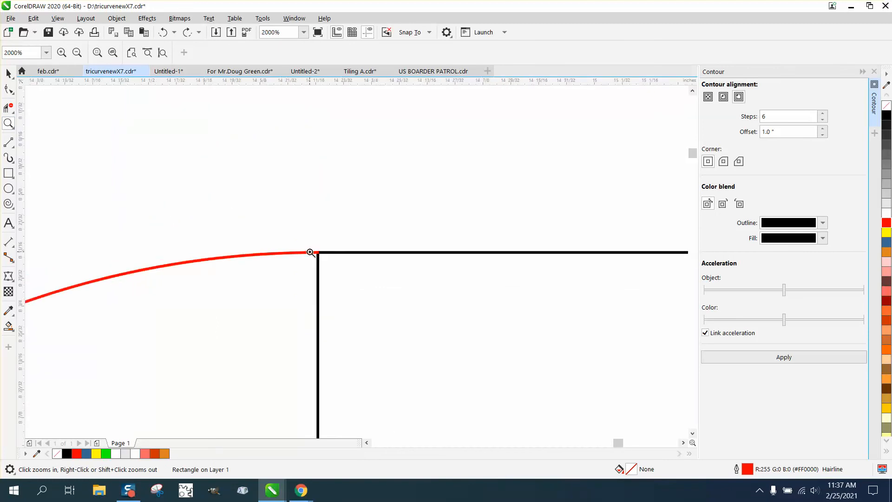
left_click_drag(305, 247, 339, 266)
scroll(269, 249, "down", 2)
scroll(266, 249, "down", 6)
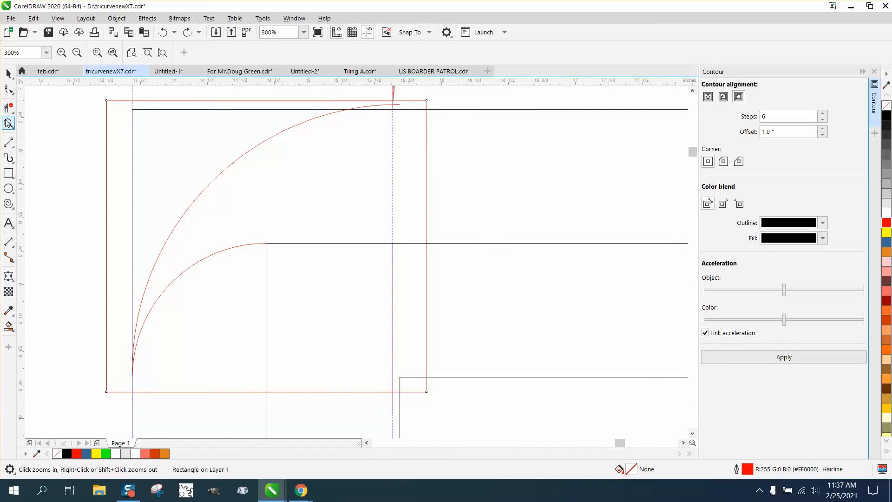
Step: Snap the lower-left large arc's upper end to the crossing of the middle guideline and the third square's top edge
left_click(8, 74)
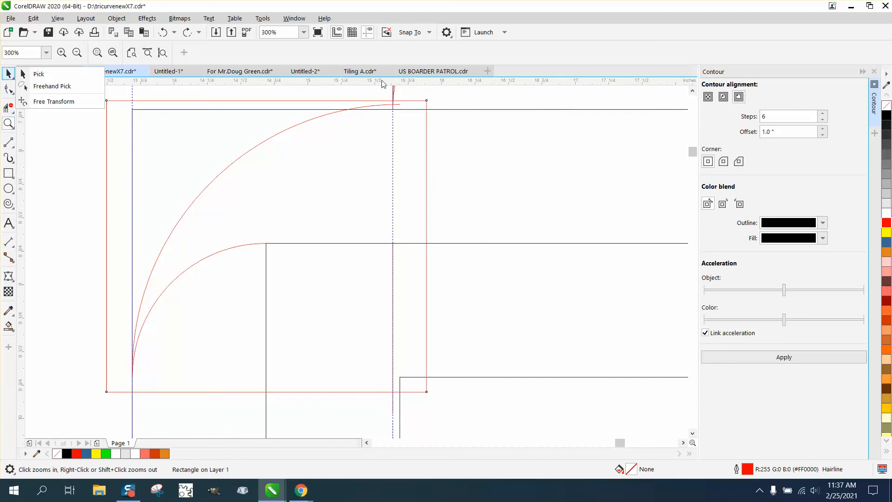
left_click(9, 123)
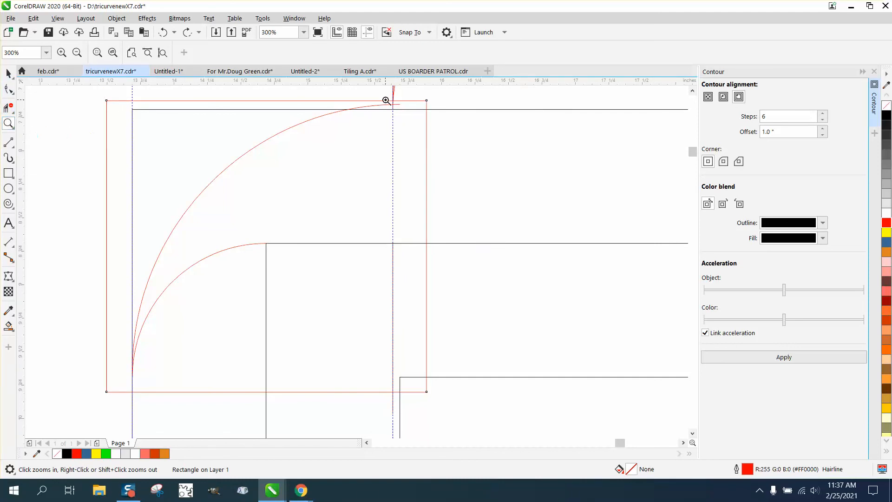
left_click_drag(380, 92, 441, 116)
left_click(8, 73)
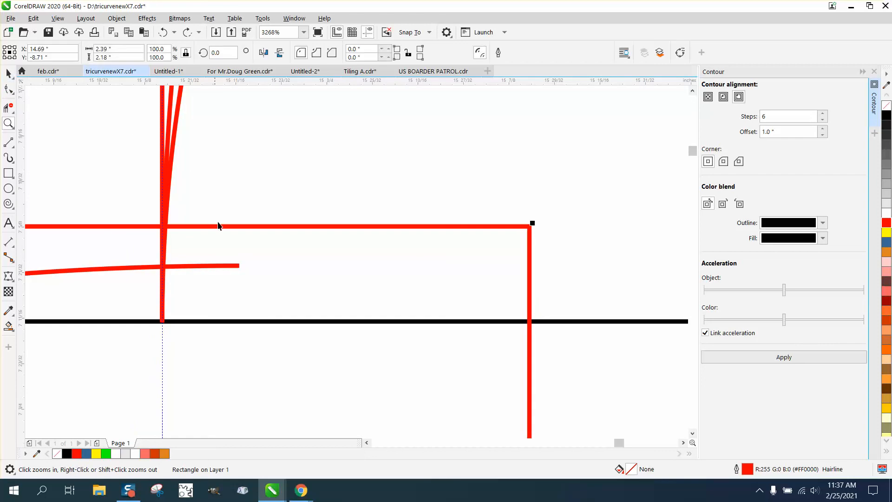
left_click_drag(238, 269, 166, 321)
scroll(171, 247, "down", 2)
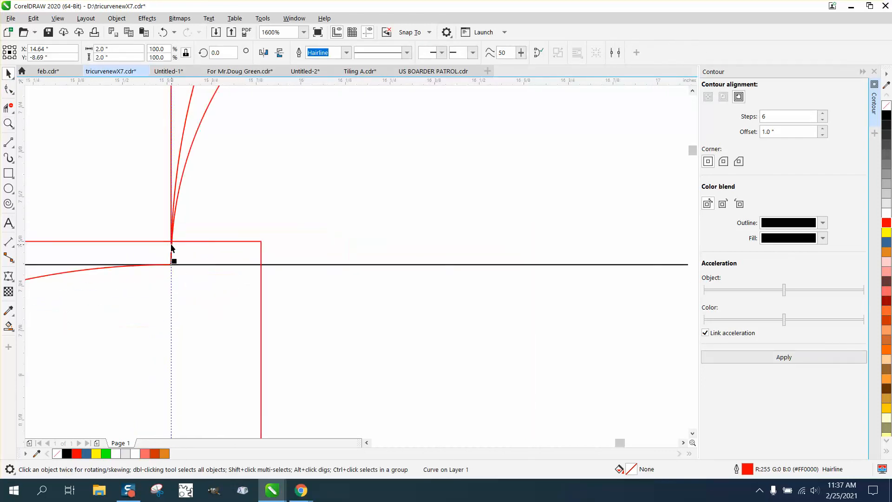
scroll(270, 232, "down", 2)
scroll(269, 230, "down", 1)
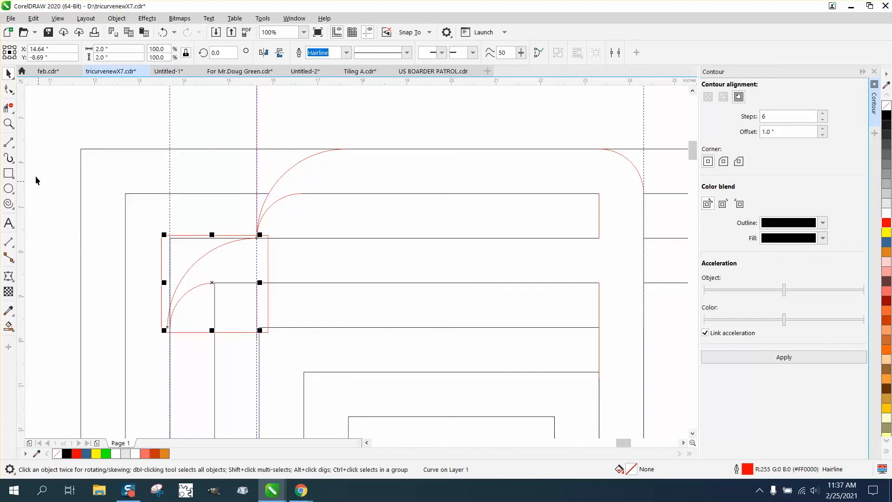
Step: Shift the lower-left large arc horizontally so its lower end coincides with the small arc's lower end on the leftmost guideline
left_click(8, 123)
left_click_drag(145, 299, 237, 351)
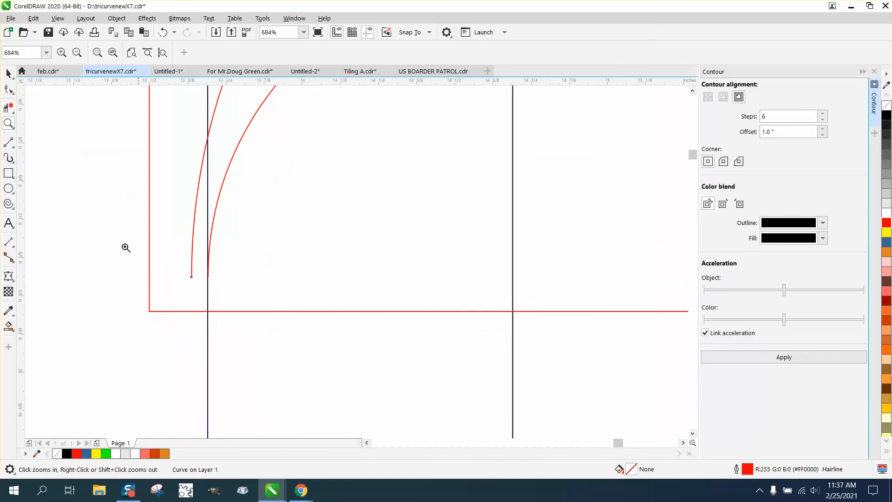
left_click(8, 73)
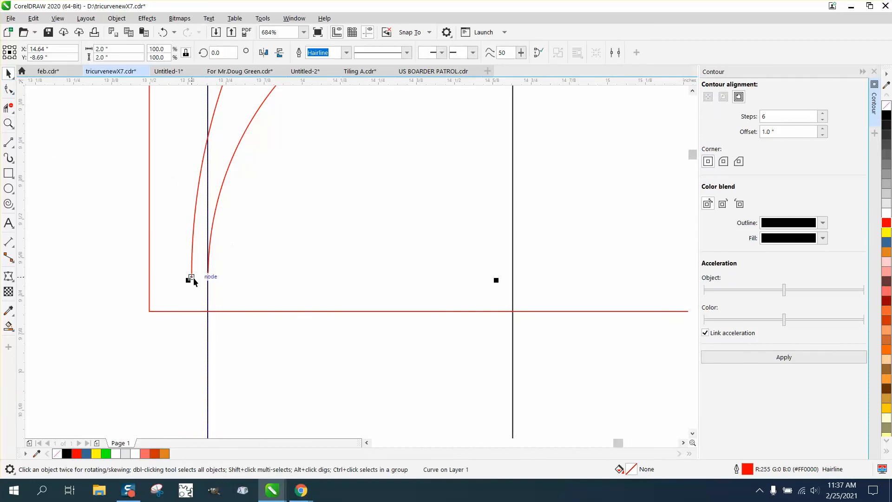
left_click_drag(192, 277, 204, 277)
scroll(179, 277, "down", 8)
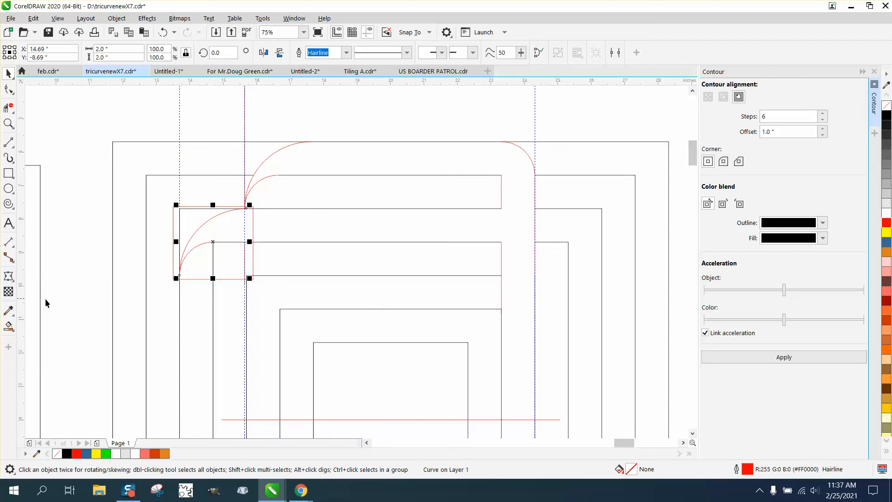
Step: Try a black Smart Fill between the lower-left arcs within the test rectangle, and delete both the fill and the rectangle
left_click(8, 326)
left_click(226, 229)
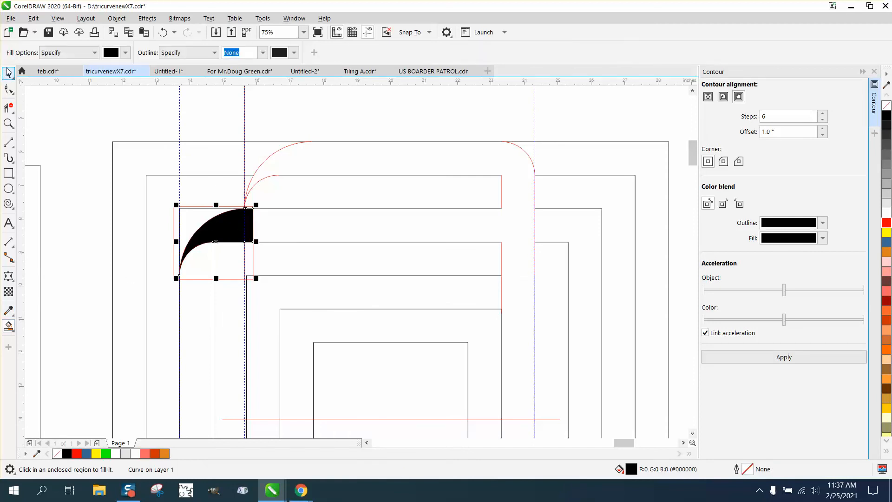
left_click(8, 72)
left_click(186, 132)
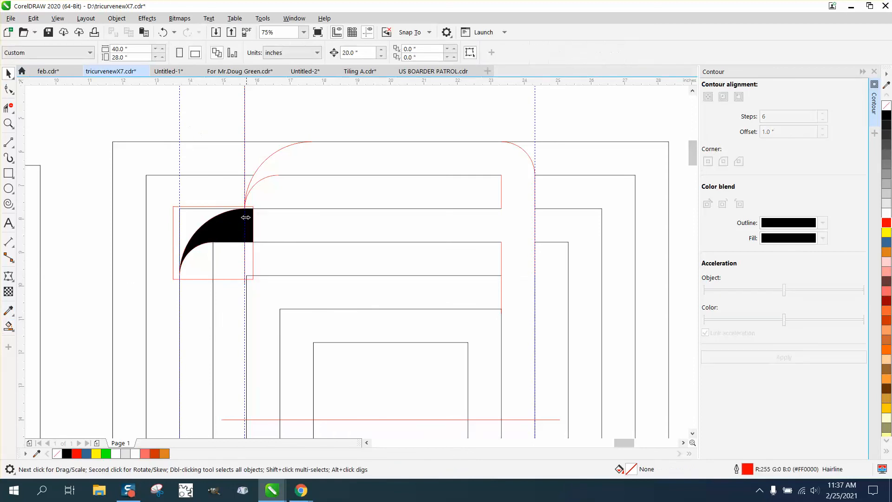
left_click(246, 217)
key("Delete")
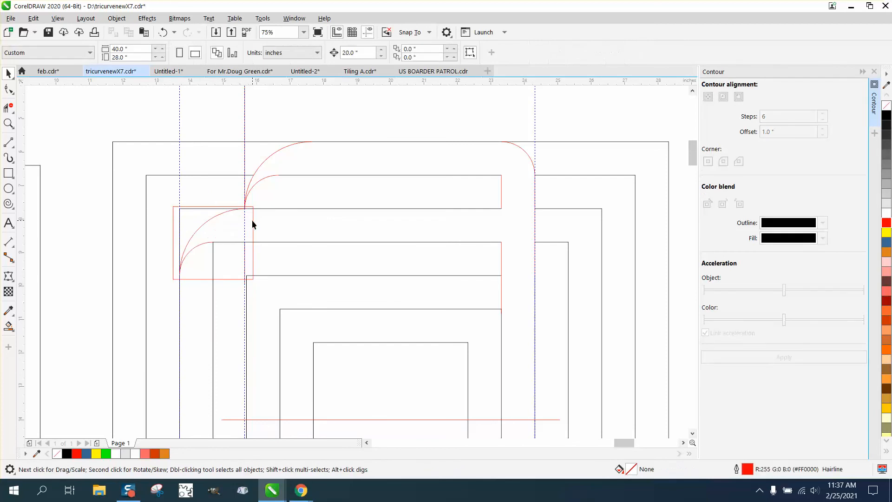
left_click(252, 219)
key("Delete")
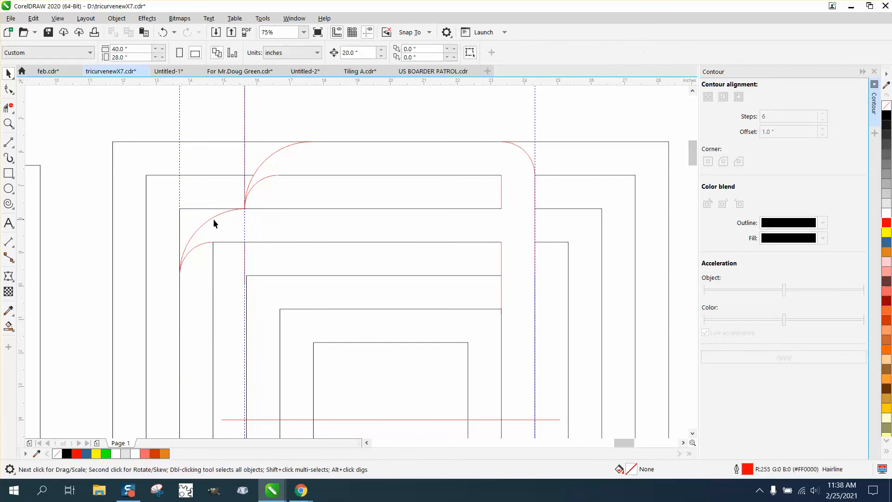
Step: Try a black Smart Fill of the connected bands down to the red horizontal line and undo it
left_click(7, 327)
left_click(253, 232)
scroll(252, 230, "down", 2)
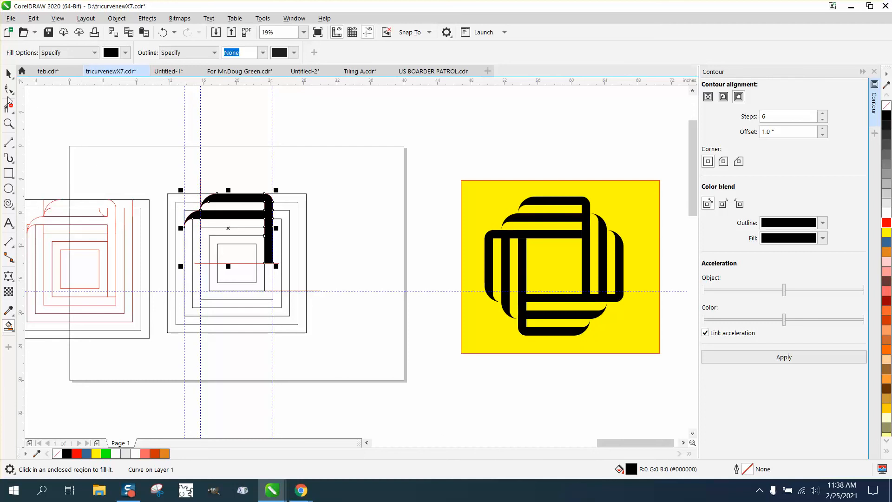
left_click(8, 73)
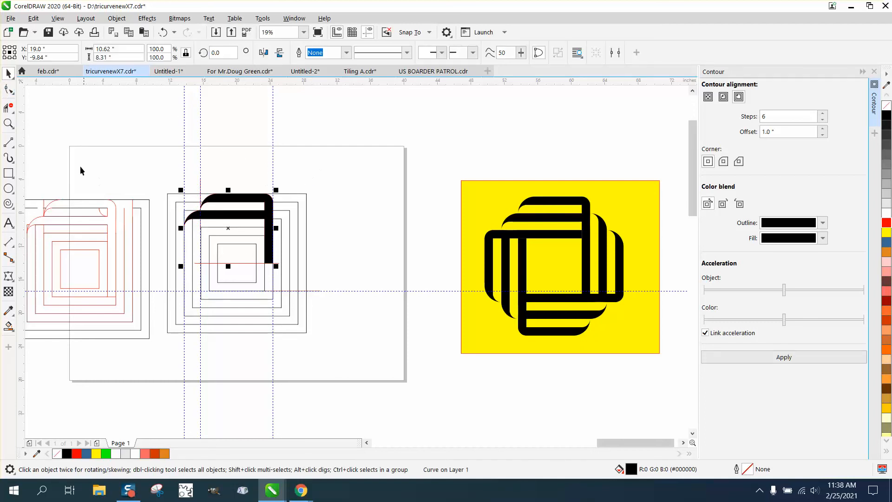
left_click(14, 123)
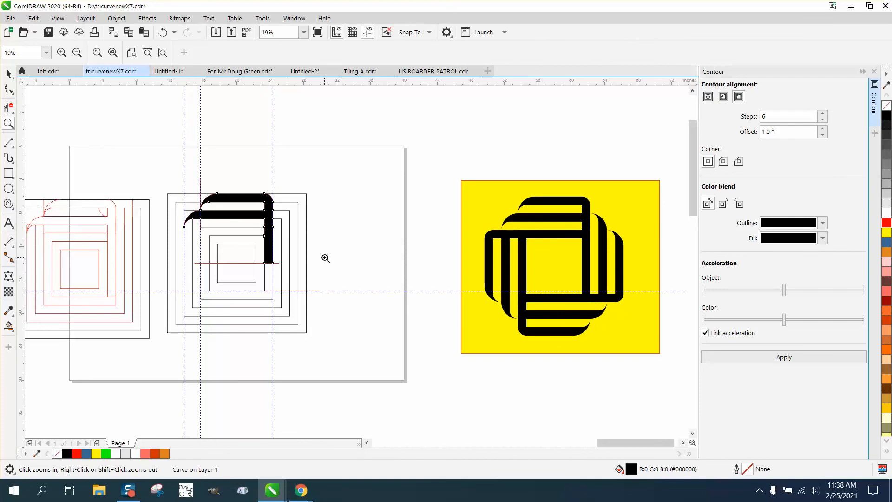
left_click(8, 73)
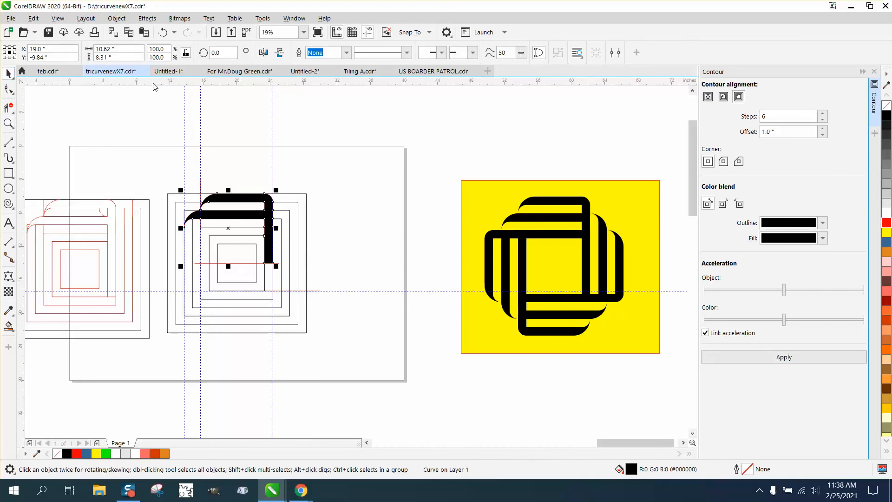
left_click(163, 32)
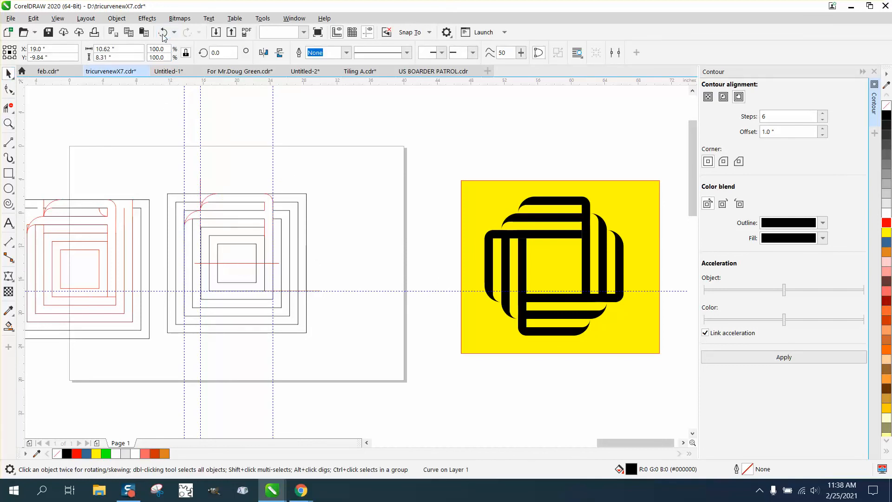
Step: Delete the red horizontal line across the inner squares and Smart Fill the connected bands black down to the horizontal guideline
left_click(249, 263)
key("Delete")
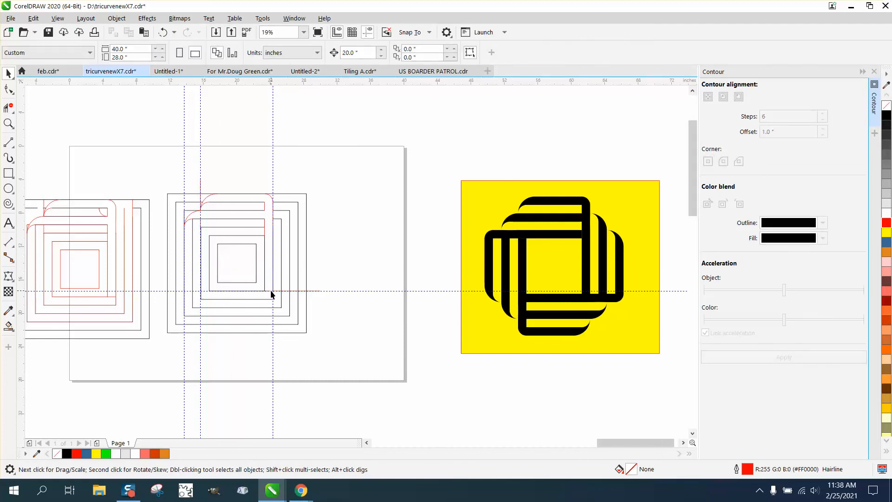
left_click(9, 326)
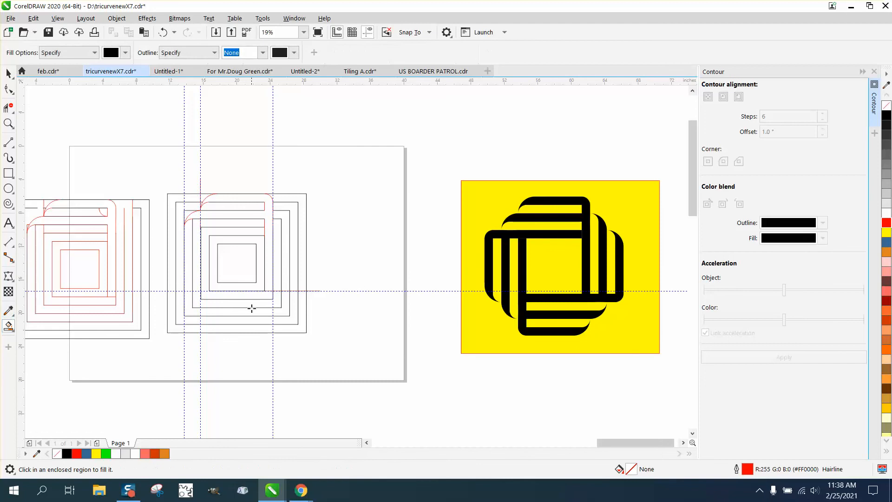
left_click(268, 280)
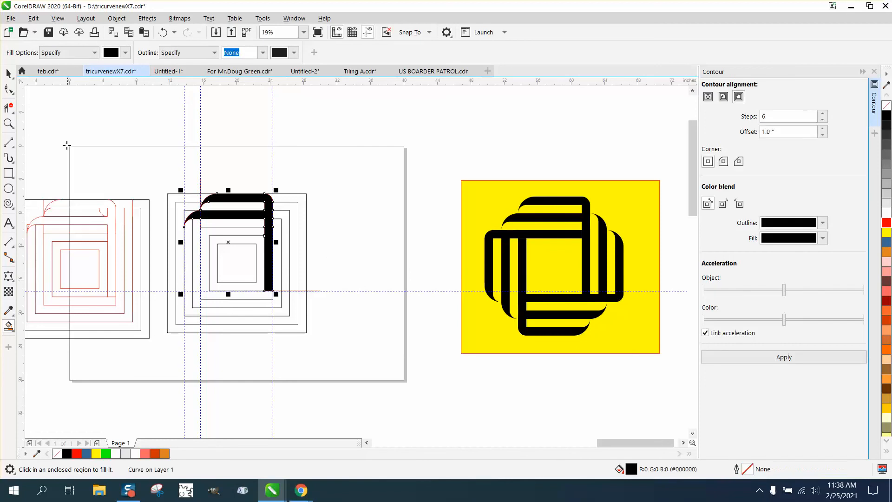
Step: Try placing a copy of the black band shape centred at about X 19.82, Y -13.45 inches and undo it
left_click(9, 74)
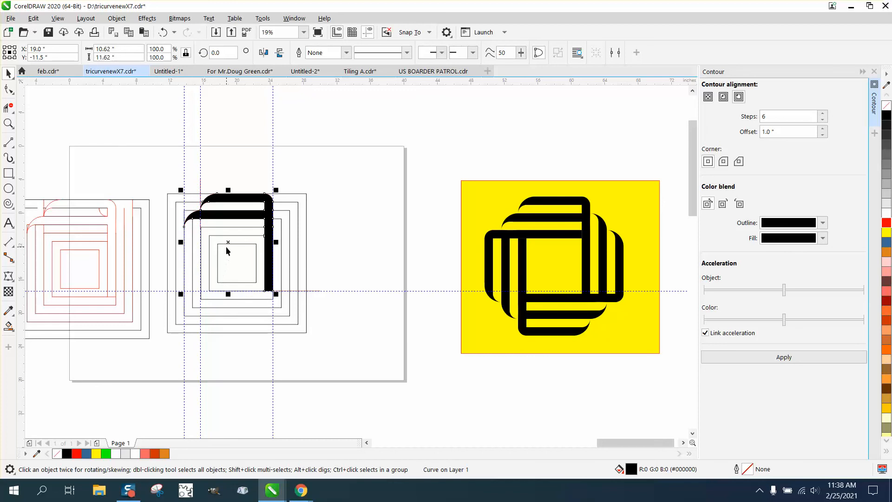
left_click_drag(227, 251, 234, 267)
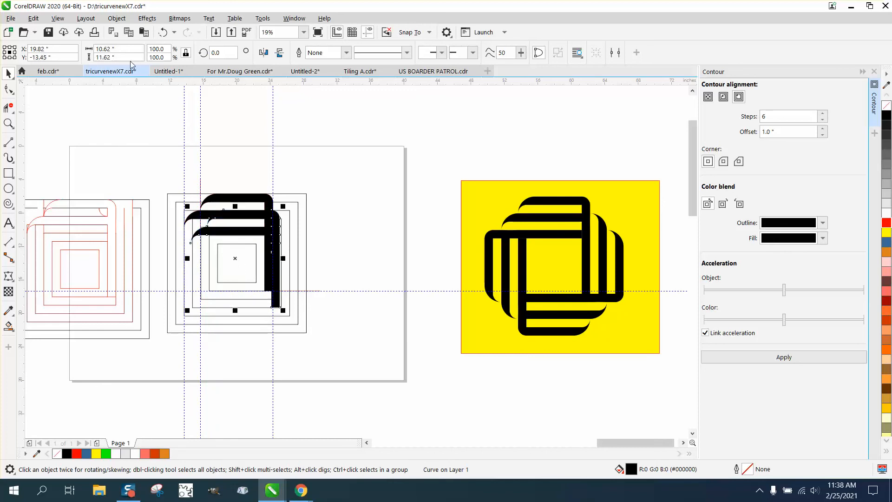
left_click(163, 32)
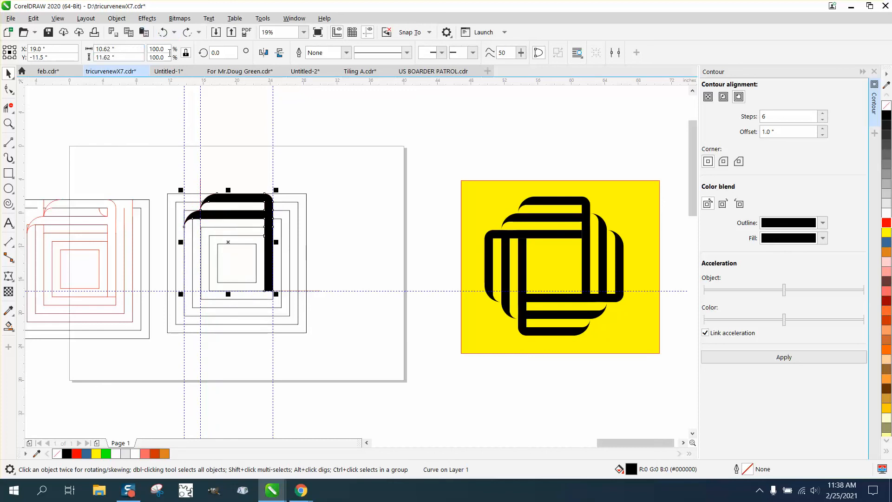
Step: Move the black band shape's rotation centre to the centre of the innermost contoured square
left_click(228, 241)
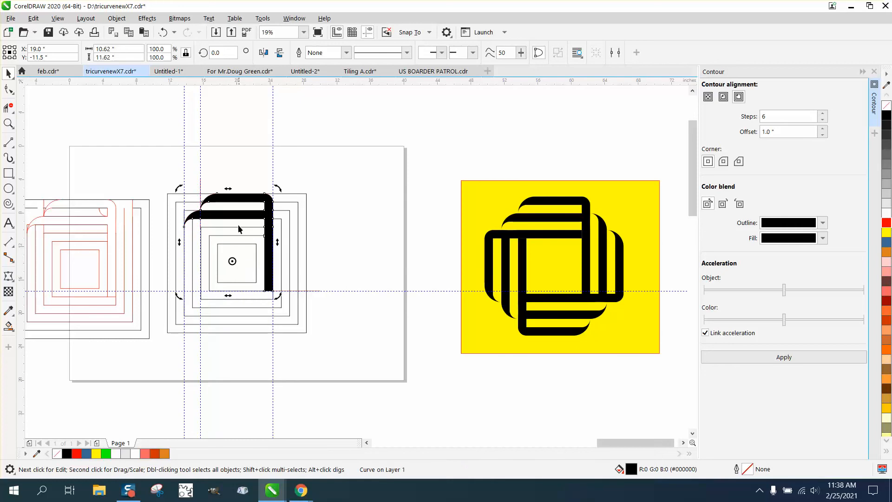
left_click(240, 166)
double_click(248, 199)
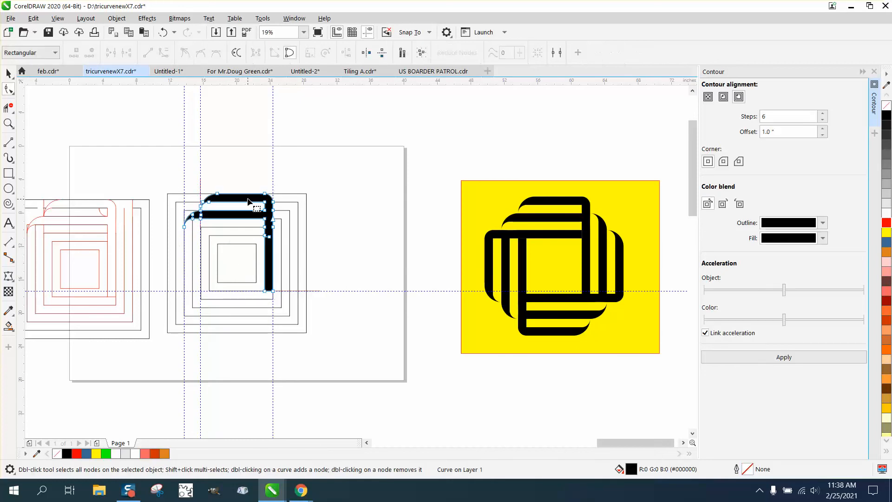
left_click(8, 73)
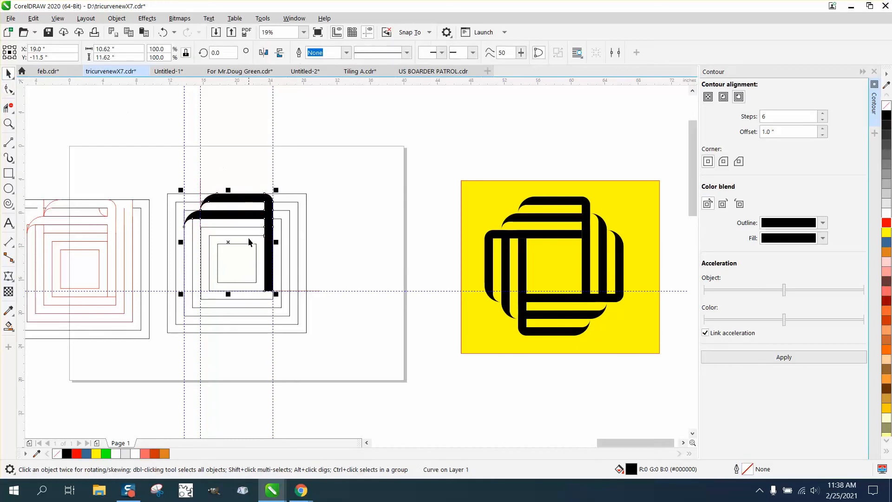
left_click(247, 199)
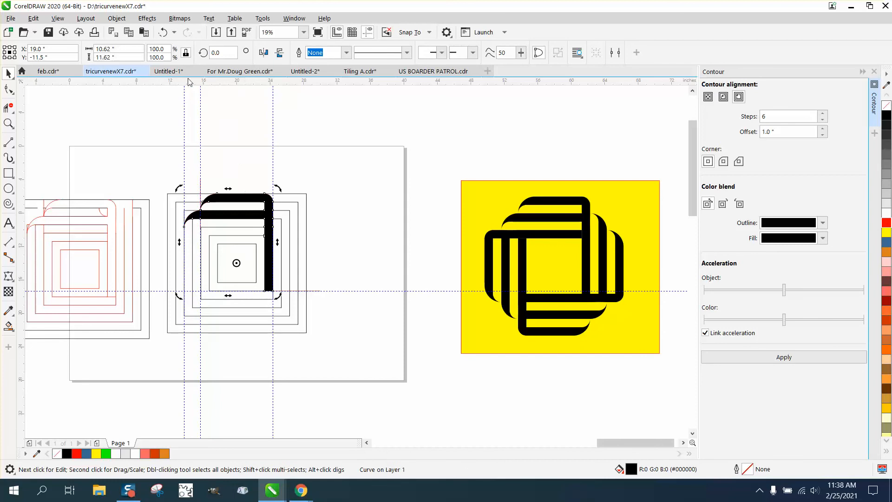
Step: Try rotating a copy of the black band shape by 9 degrees about the squares' centre
left_click(222, 56)
type("9")
key("Return")
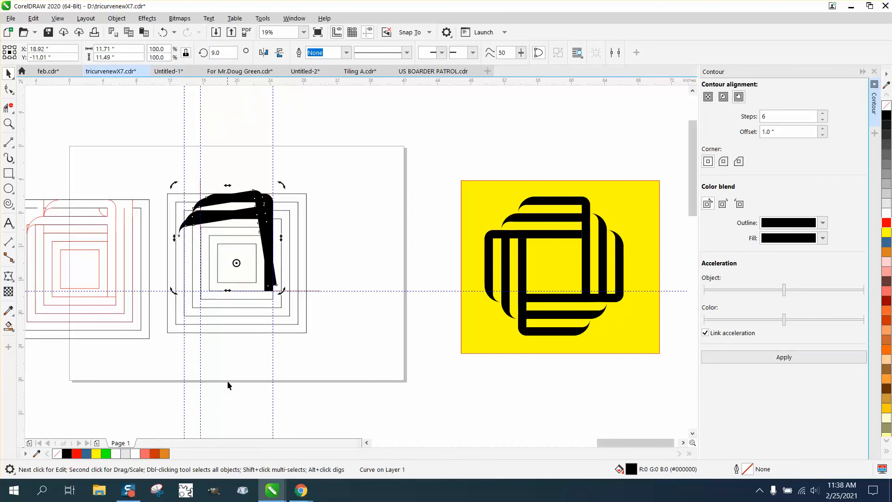
Step: Rotate a copy of the black band shape by 90 degrees about the squares' centre
left_click(222, 52)
type("90")
key("Return")
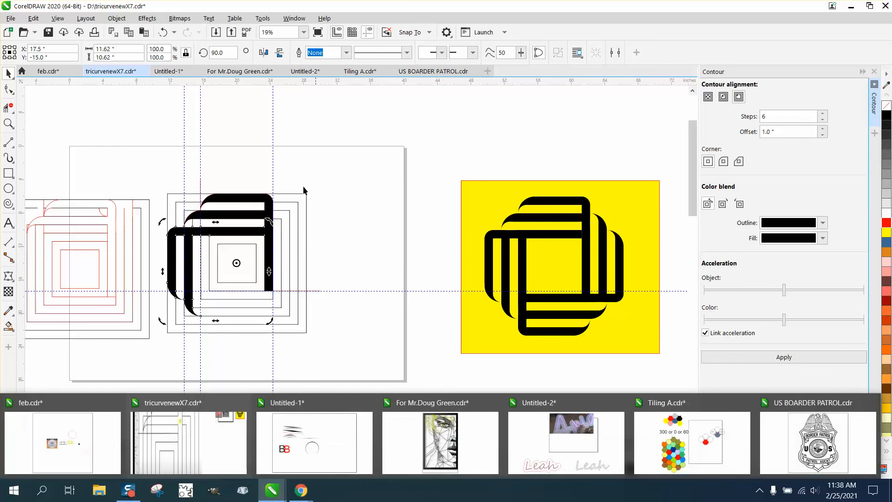
Step: Add two more rotated copies of the band shape at 180 and 270 degrees to close the interlaced design
left_click(222, 52)
type("180")
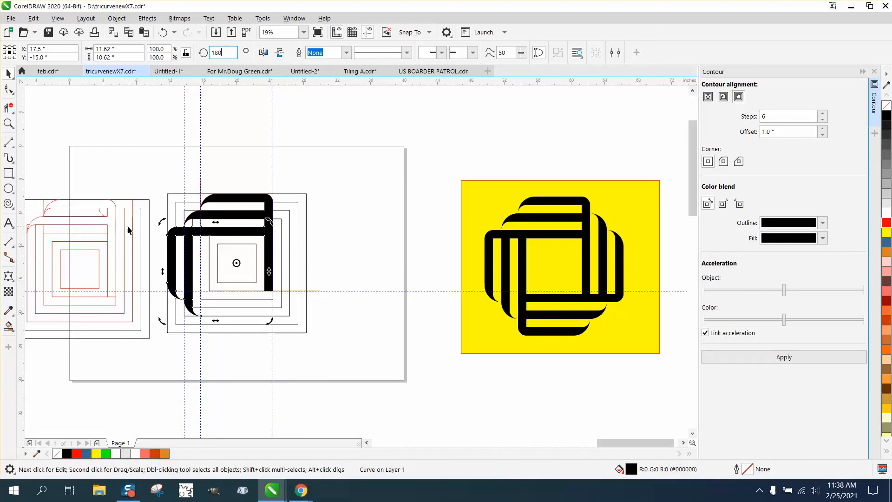
key("Return")
key("ctrl+r")
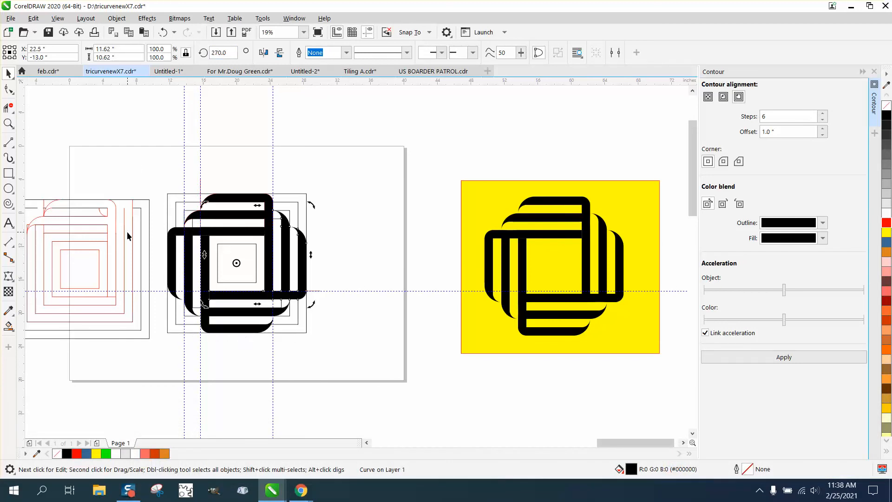
Step: Try moving the upper band section 20 inches straight down out of the design, and undo the accidental shift of the contoured squares
scroll(312, 163, "down", 2)
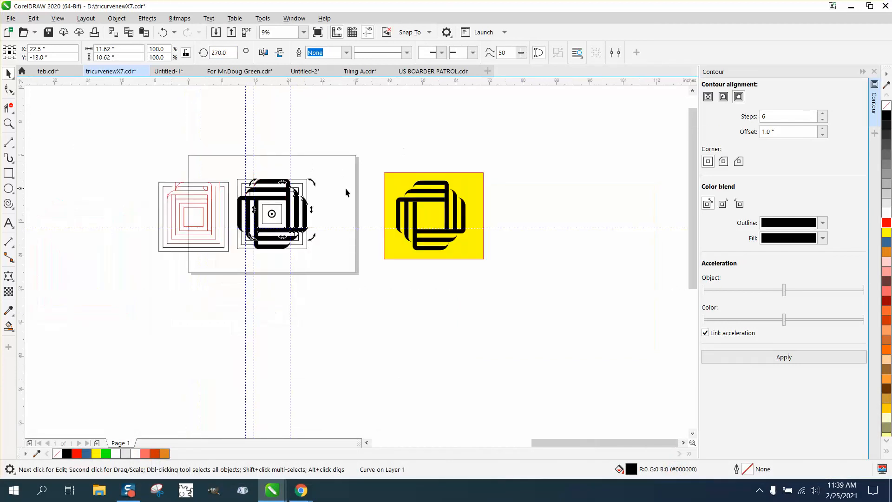
left_click(334, 290)
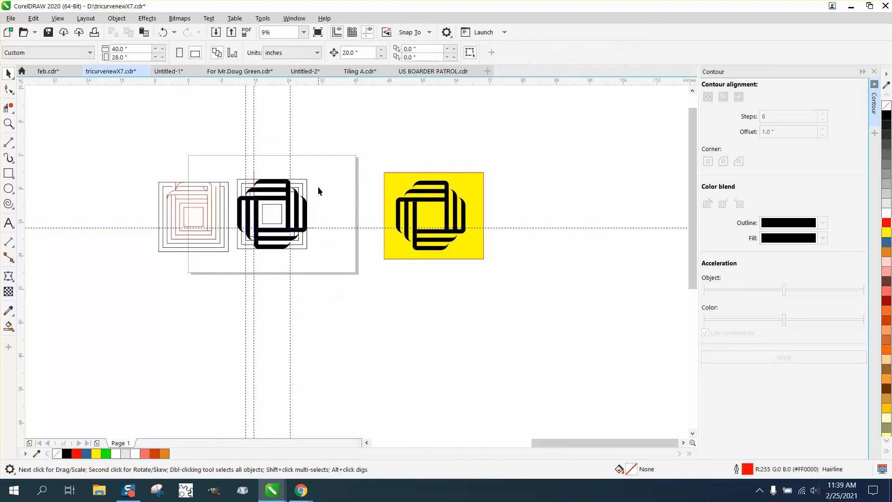
left_click(282, 184)
left_click_drag(282, 183, 282, 267)
left_click(297, 221)
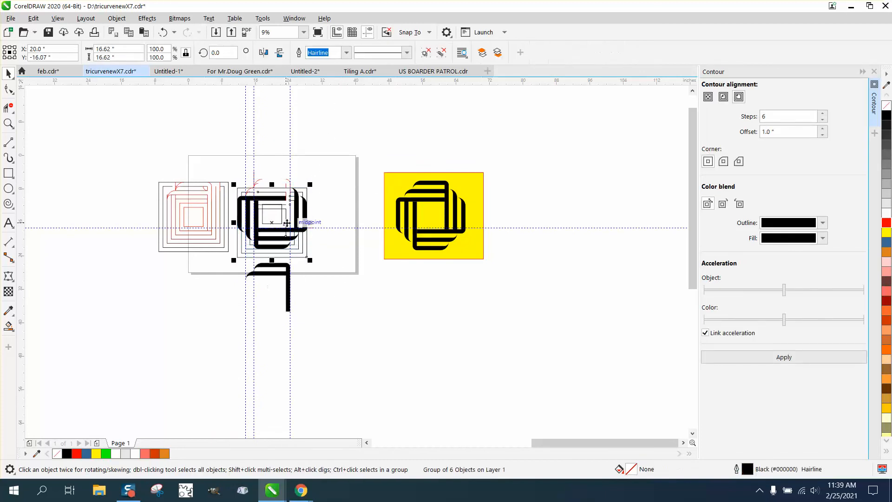
left_click(163, 33)
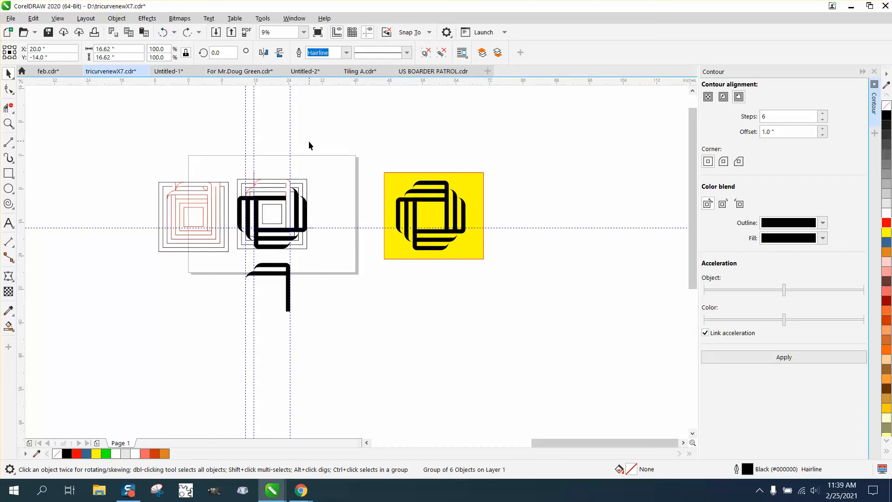
Step: Move the separated band section back up 20 inches into the interlaced design
left_click(308, 141)
left_click(286, 264)
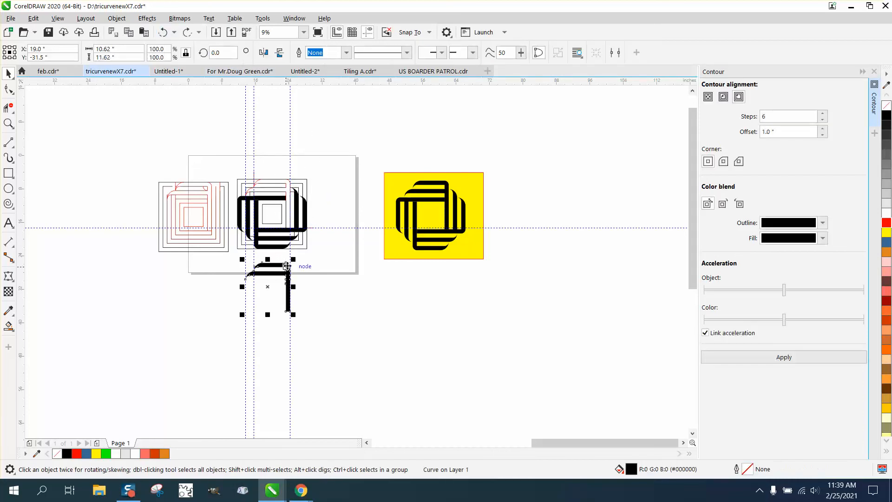
key("Up")
Step: Remove the outlines from the recreated design and its construction squares, and move the yellow rectangle behind it at about X 22.06, Y -14.68 inches
left_click_drag(230, 172, 323, 258)
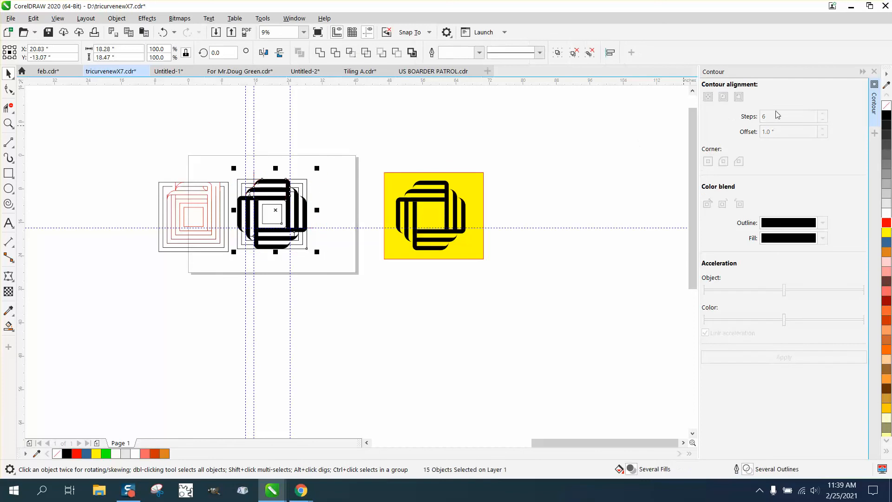
right_click(886, 107)
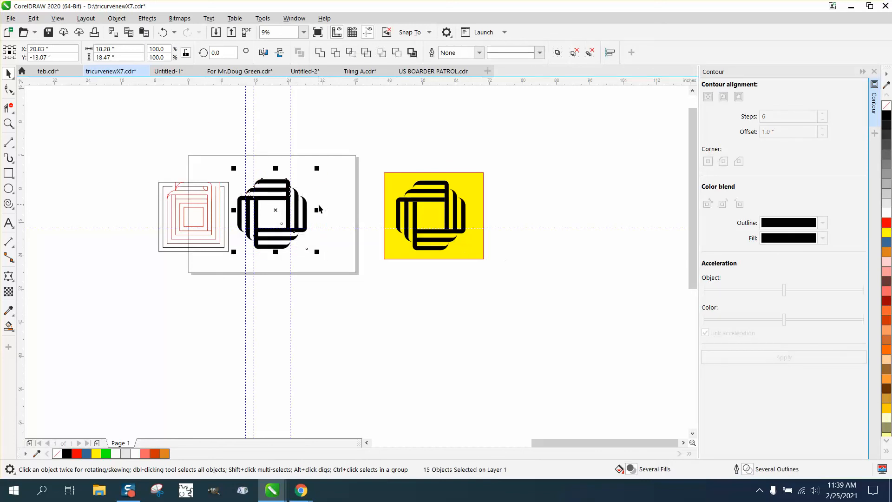
left_click_drag(398, 175, 245, 176)
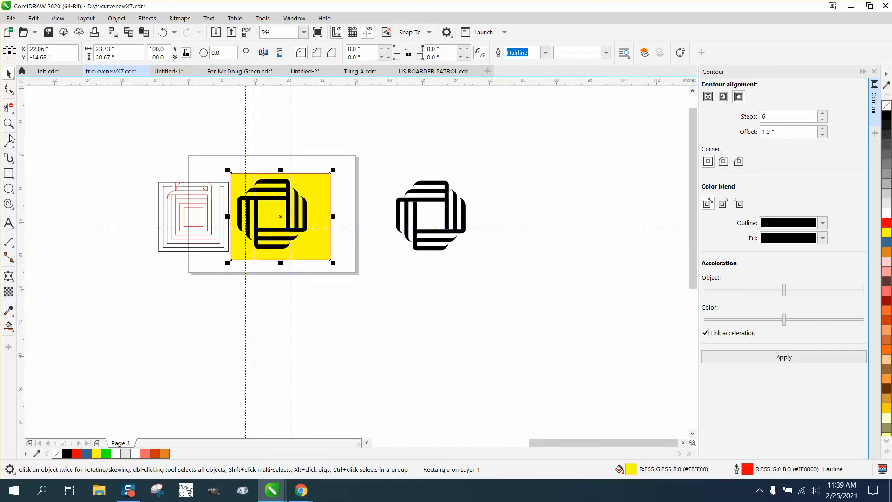
Step: Hide the guidelines crossing the finished design
mouse_move(10, 127)
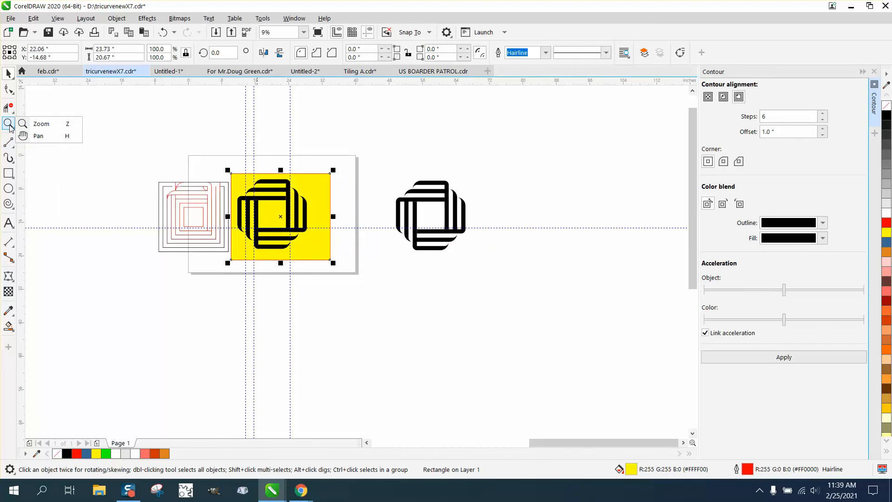
left_click(51, 124)
left_click(392, 275)
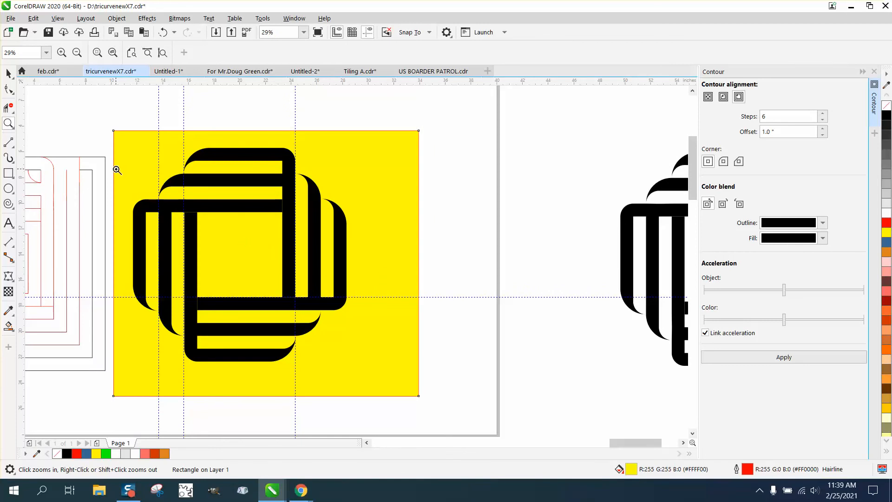
left_click(8, 73)
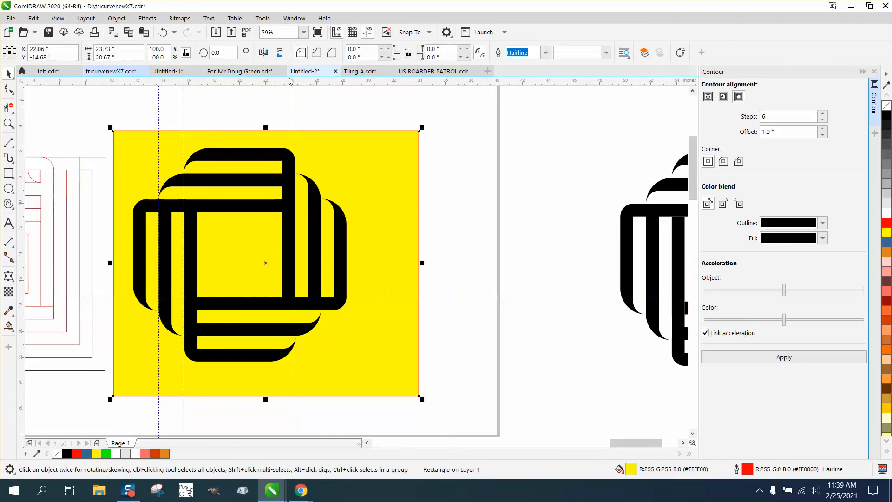
left_click(371, 36)
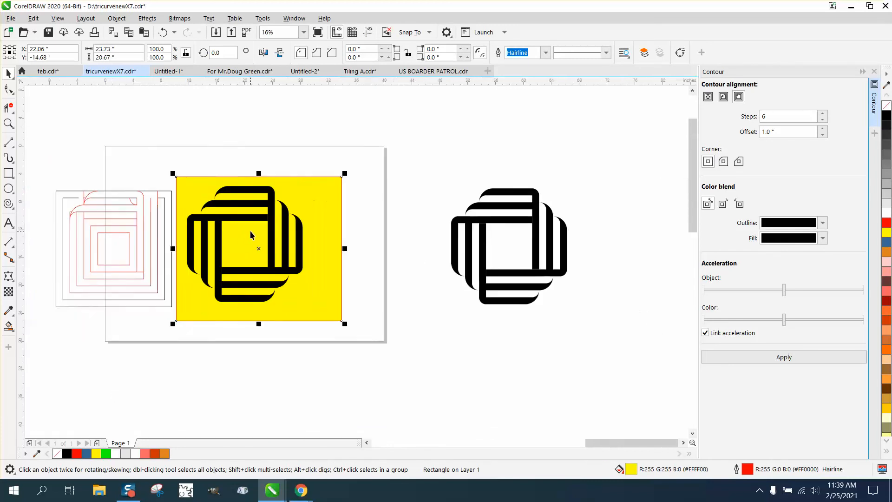
Step: Examine the spare construction squares and the finished interlaced design on yellow up close
scroll(250, 231, "down", 2)
left_click(9, 123)
left_click_drag(51, 181, 205, 299)
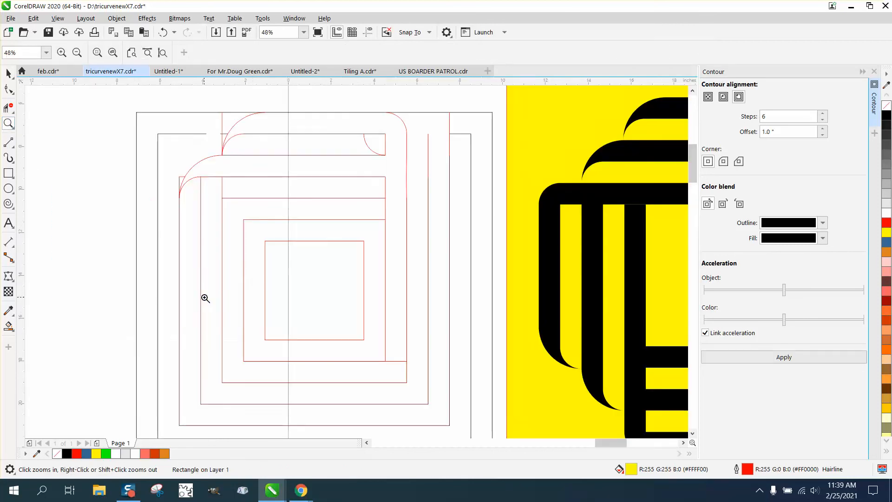
right_click(252, 217)
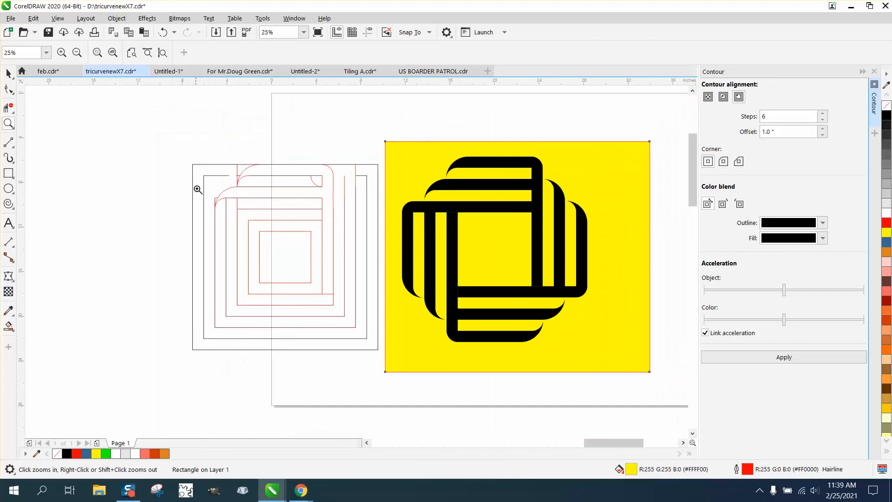
right_click(288, 257)
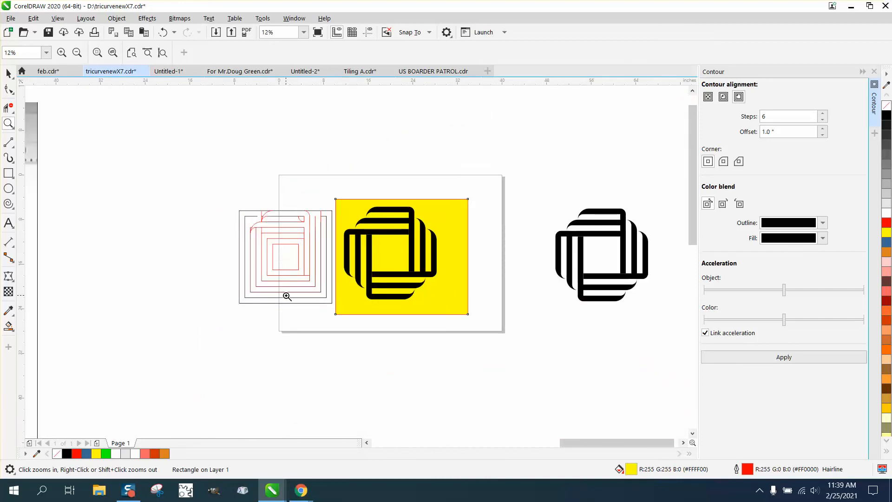
left_click_drag(335, 208, 433, 291)
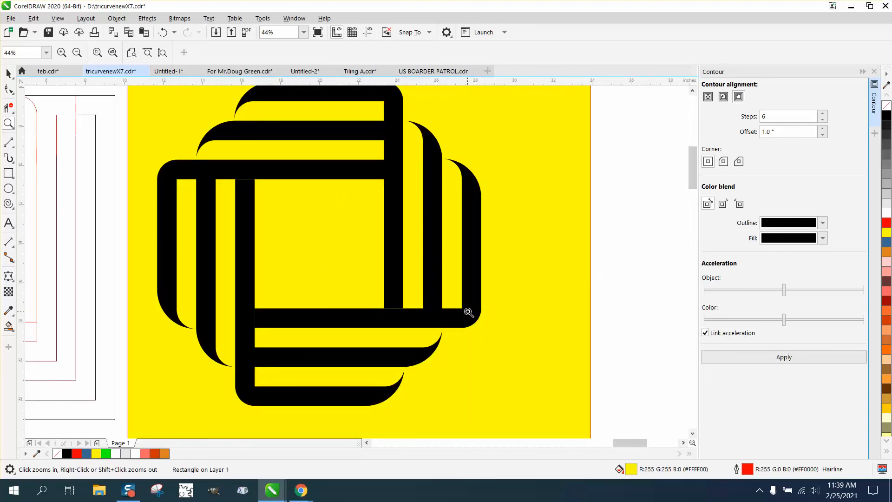